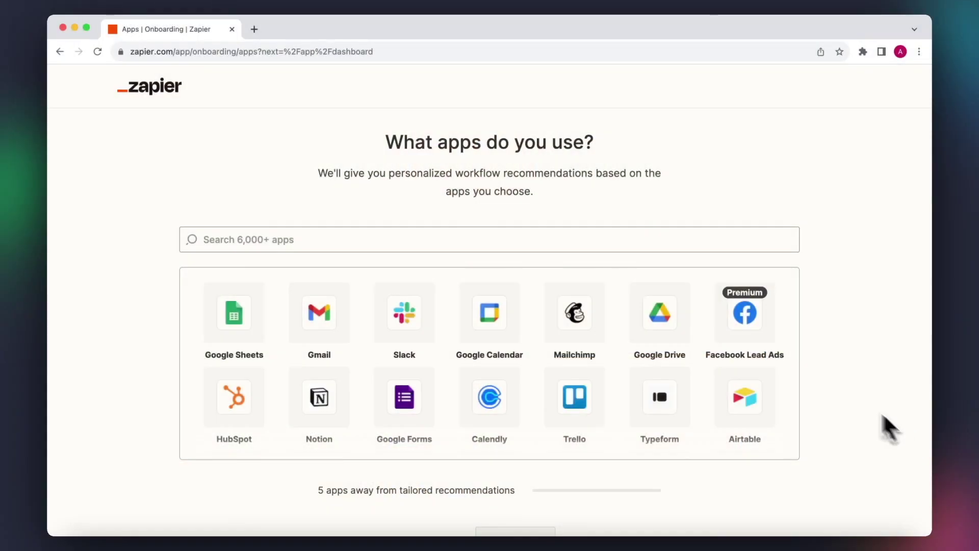
Search the app directory for 'Apify' to reach its integrations page.
left_click(612, 240)
type("Apify")
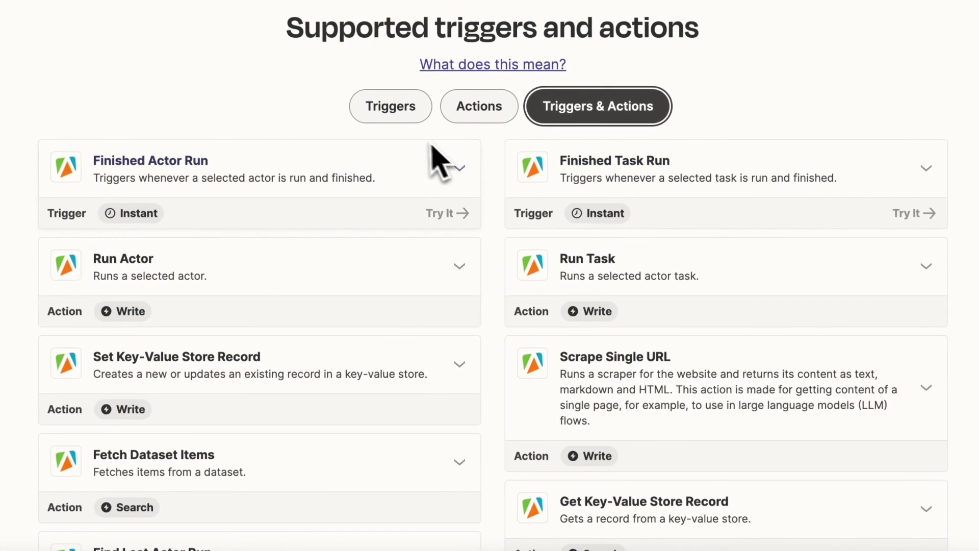
Filter Apify's supported list by Triggers, then by Actions.
left_click(400, 122)
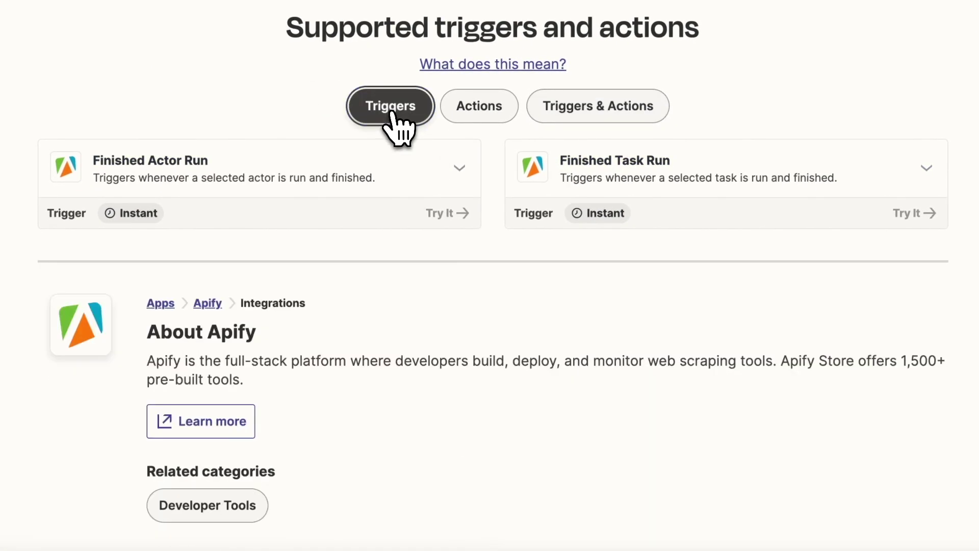
left_click(495, 128)
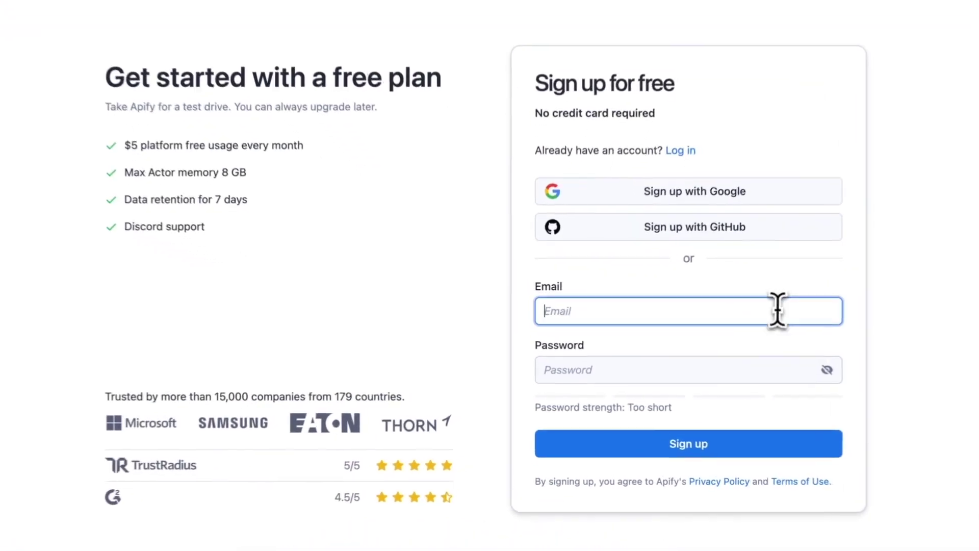
Enter an e-mail address in the Apify sign-up Email field.
type("demo@a")
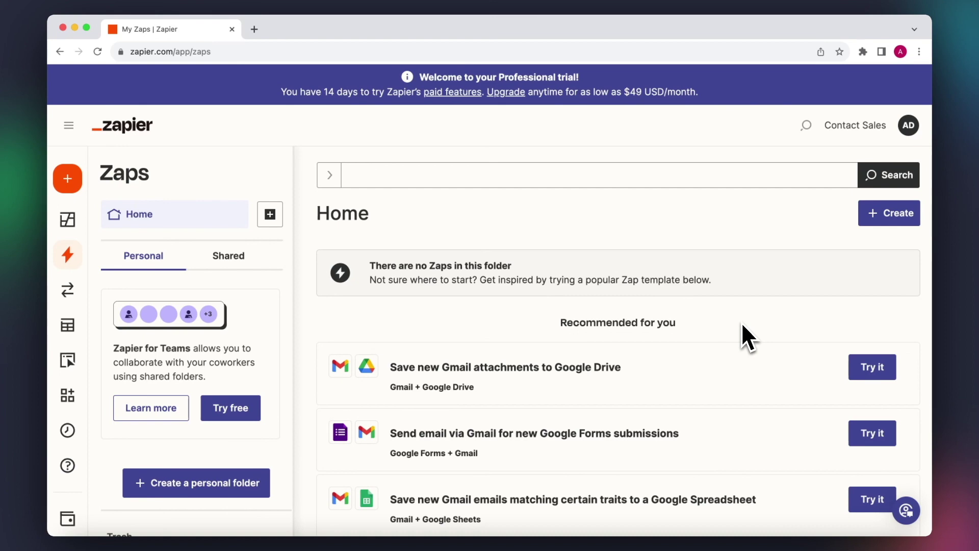
Create a new Zap and rename it 'Telegram integration'.
left_click(888, 214)
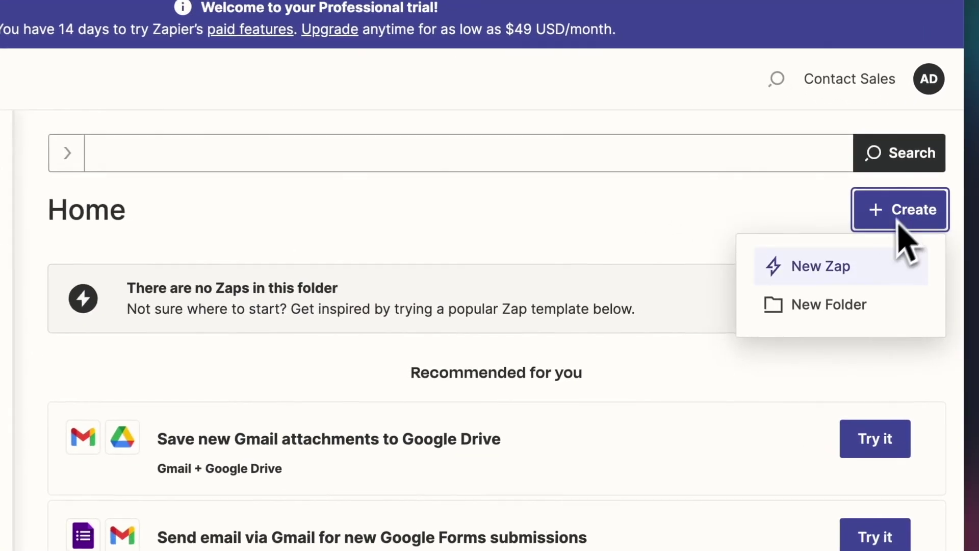
left_click(900, 265)
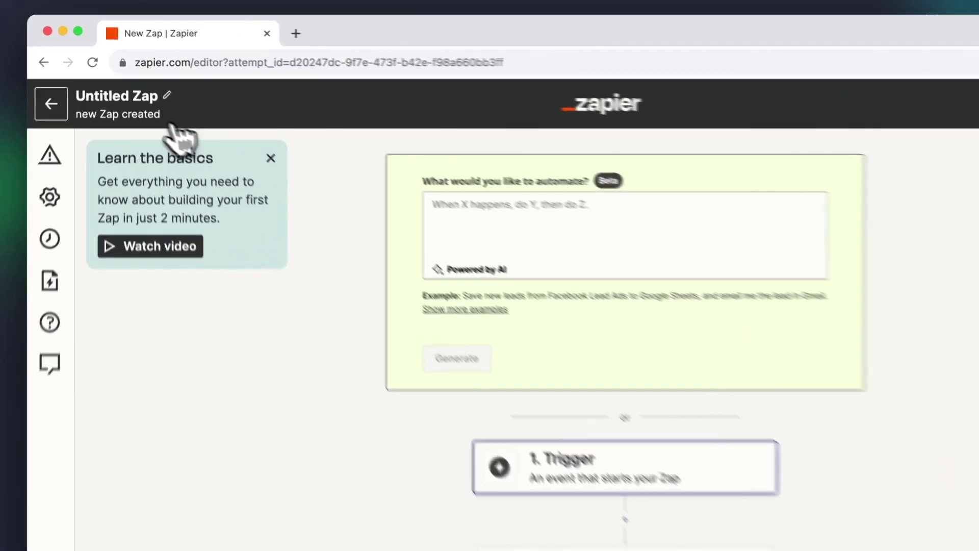
left_click(143, 100)
type("Telegram integration")
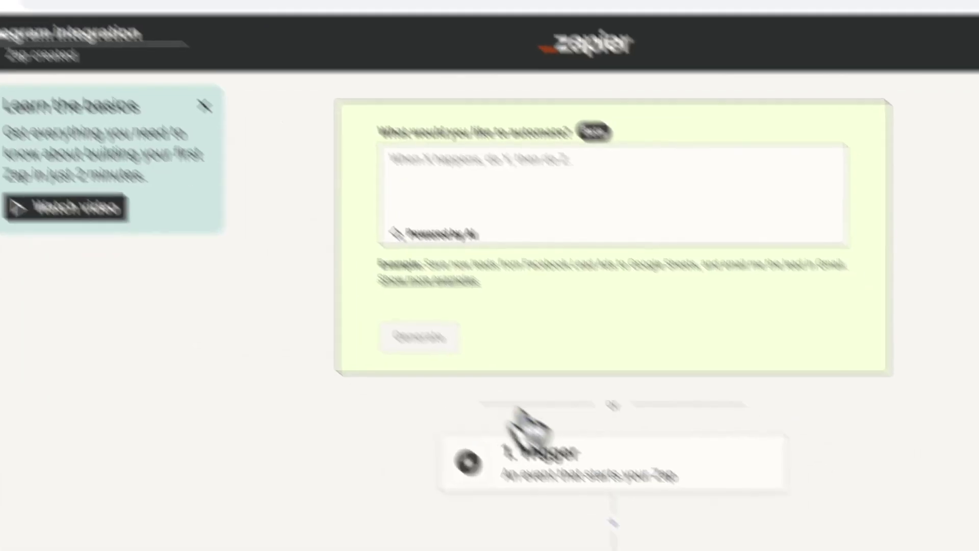
Set the trigger to Apify with the Finished Actor Run event.
left_click(576, 464)
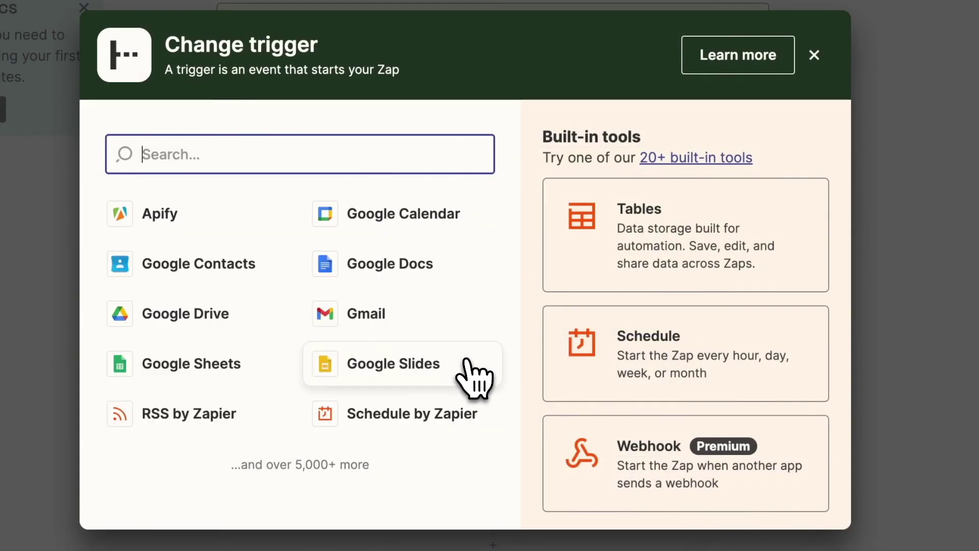
left_click(214, 217)
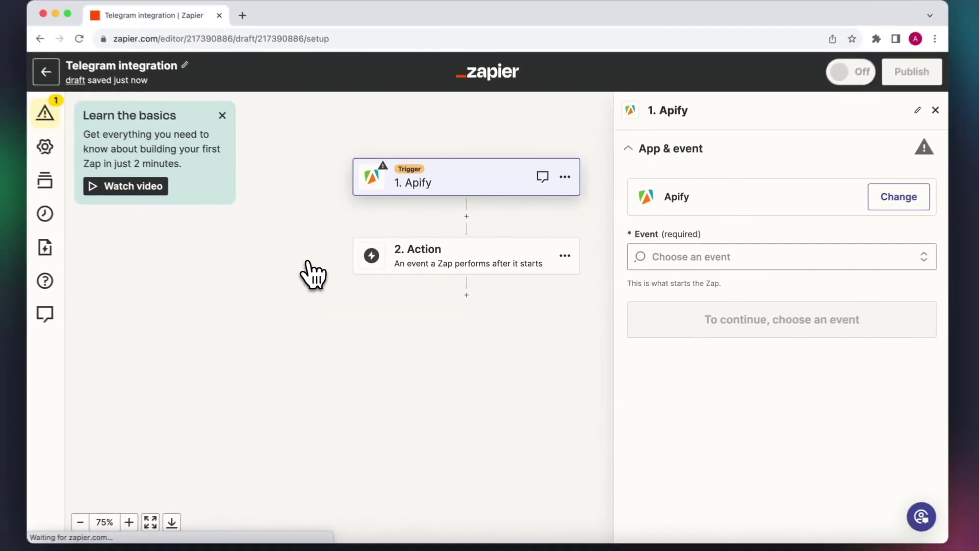
left_click(672, 257)
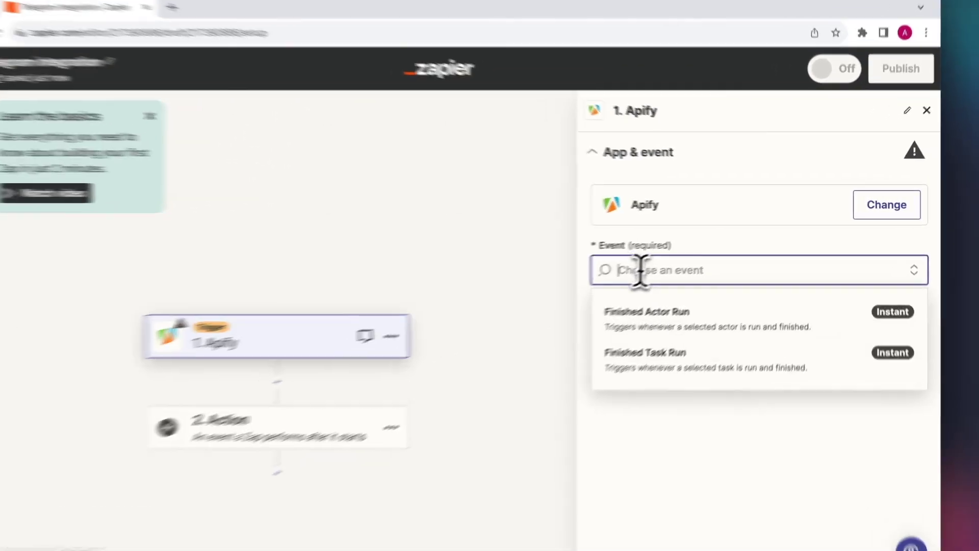
left_click(650, 312)
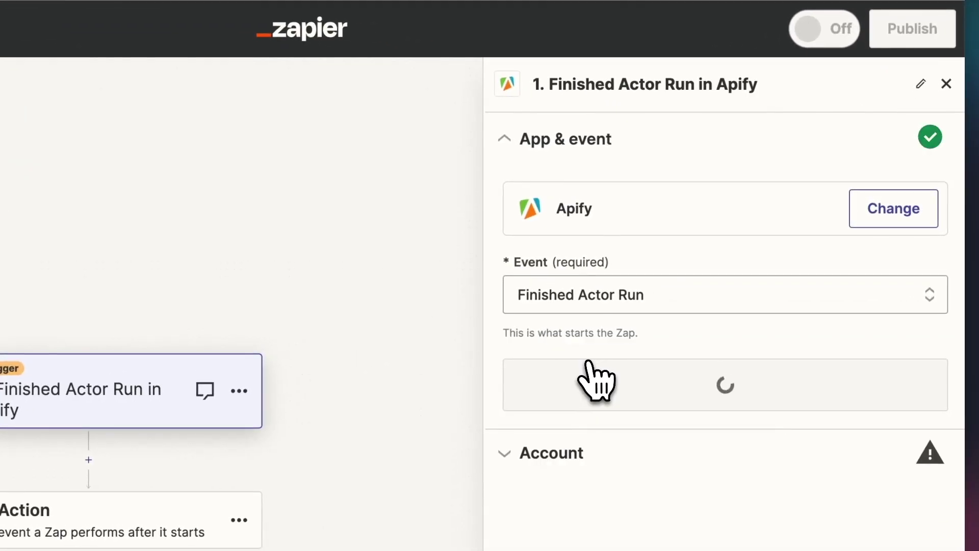
left_click(614, 395)
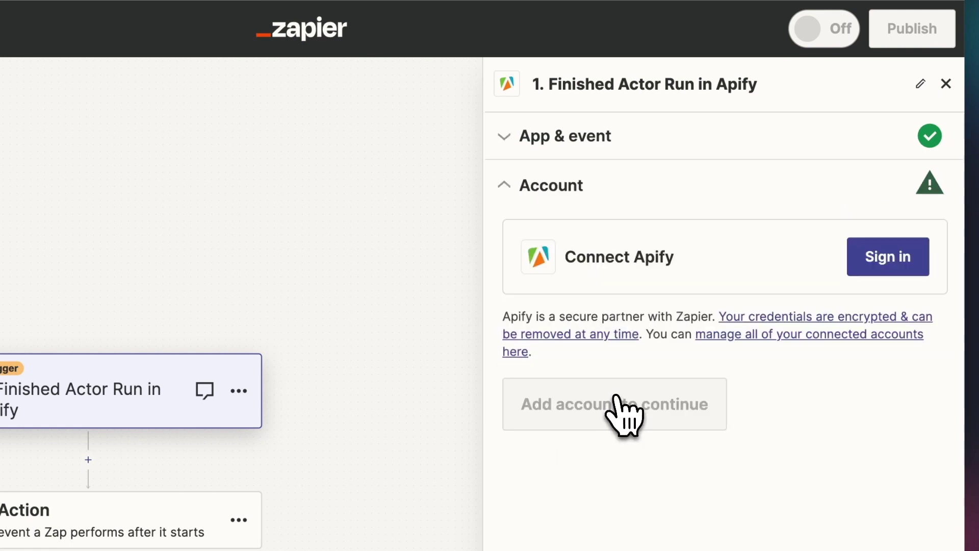
Start the Apify sign-in and copy the API token from Apify Console's Integrations settings.
left_click(886, 263)
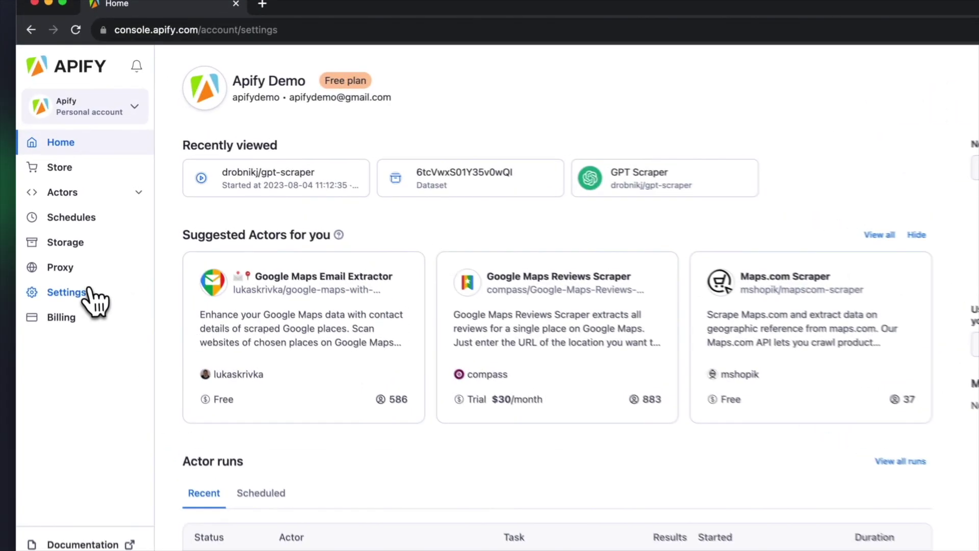
left_click(94, 298)
left_click(292, 113)
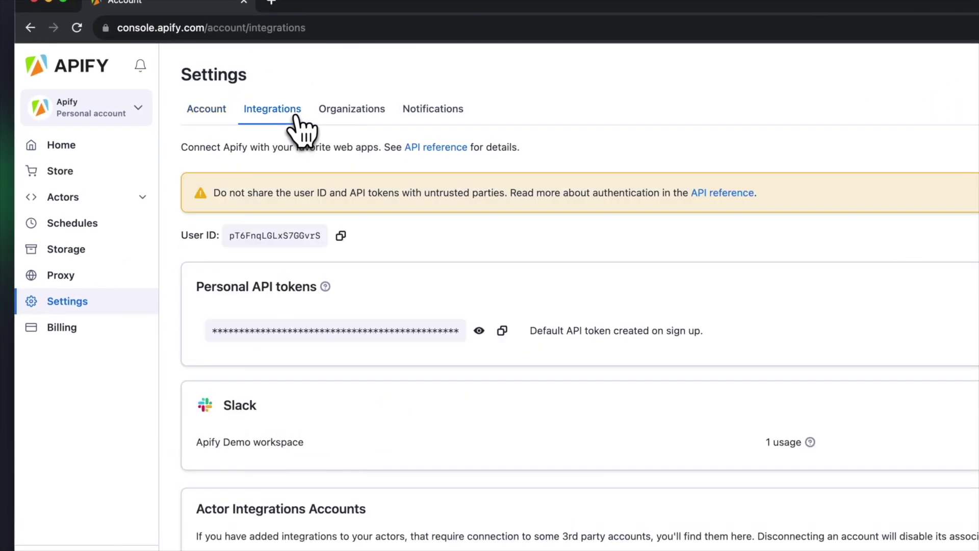
left_click(511, 339)
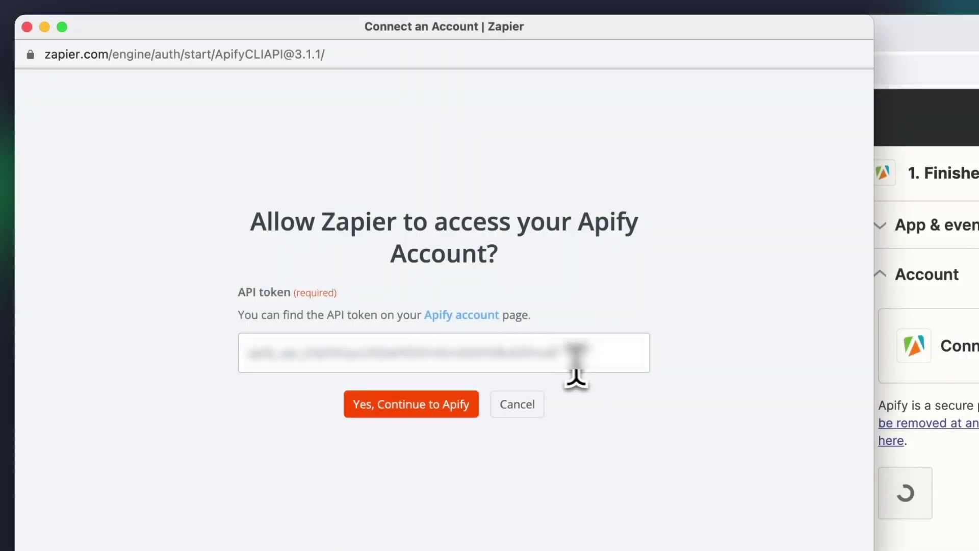
Authorize Apify, watch the Website Content Crawler actor, and test the trigger to pull Actor run A.
left_click(396, 407)
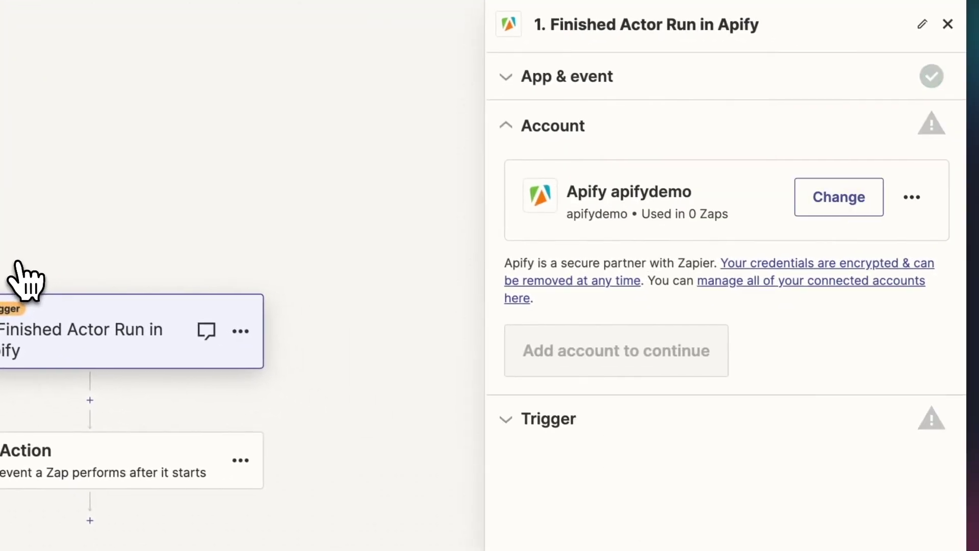
left_click(594, 370)
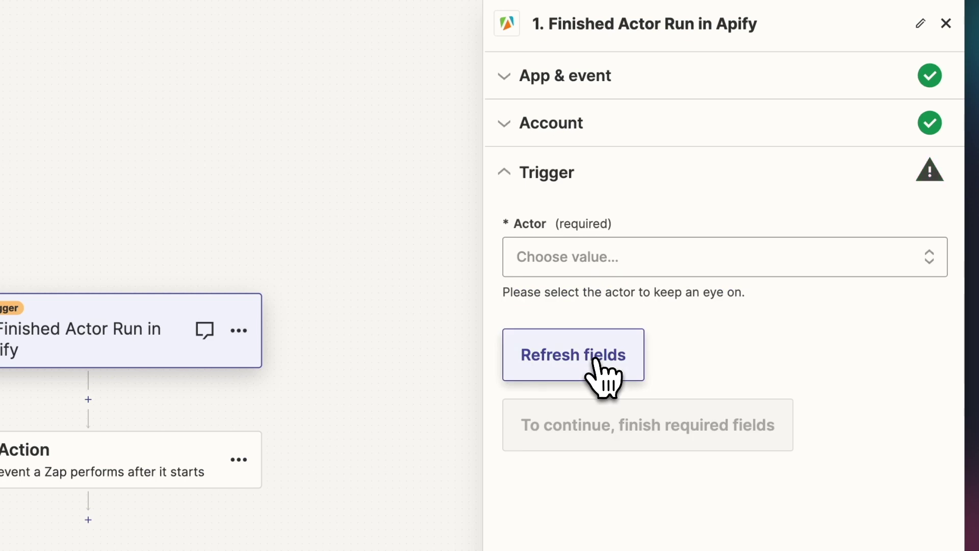
left_click(672, 266)
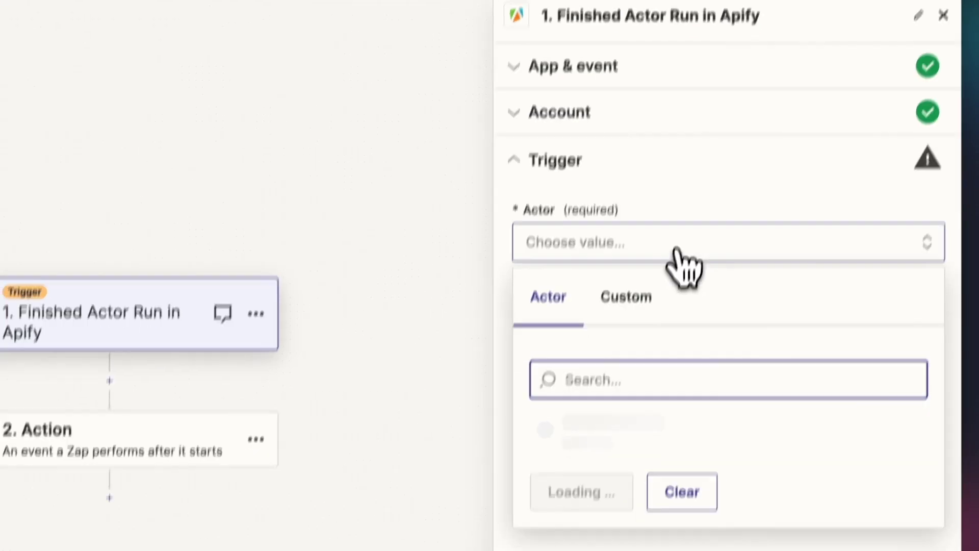
type("webs")
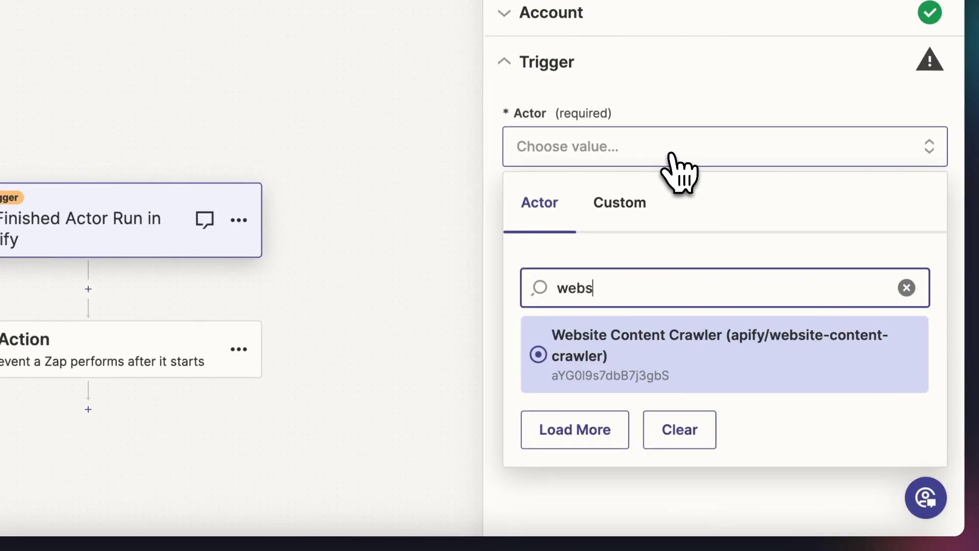
left_click(657, 346)
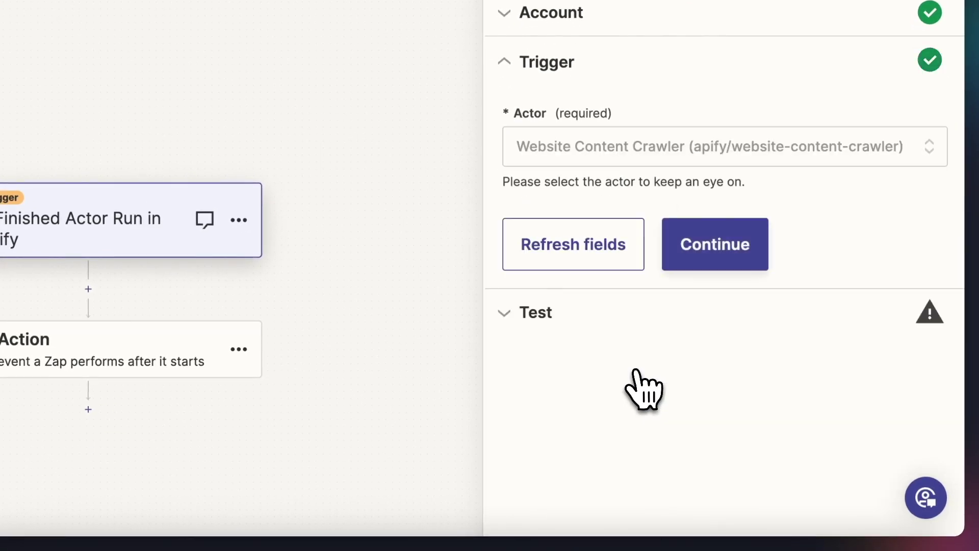
left_click(735, 266)
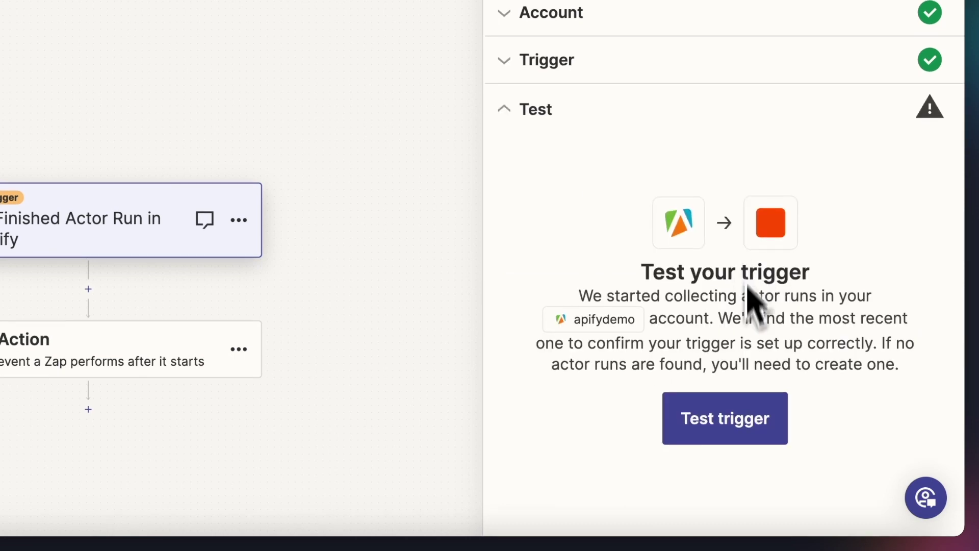
left_click(762, 427)
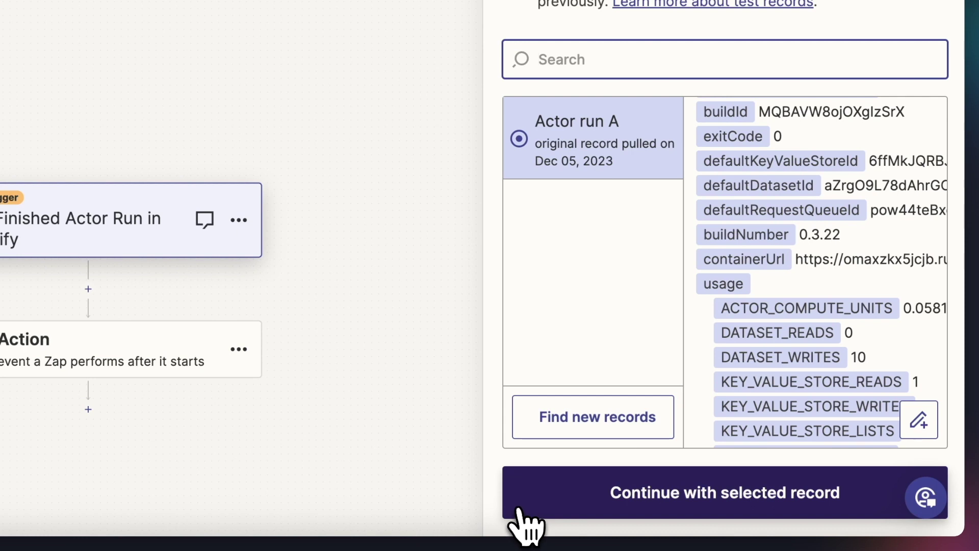
Make the action Telegram's Send Message and begin the Telegram account sign-in.
left_click(561, 504)
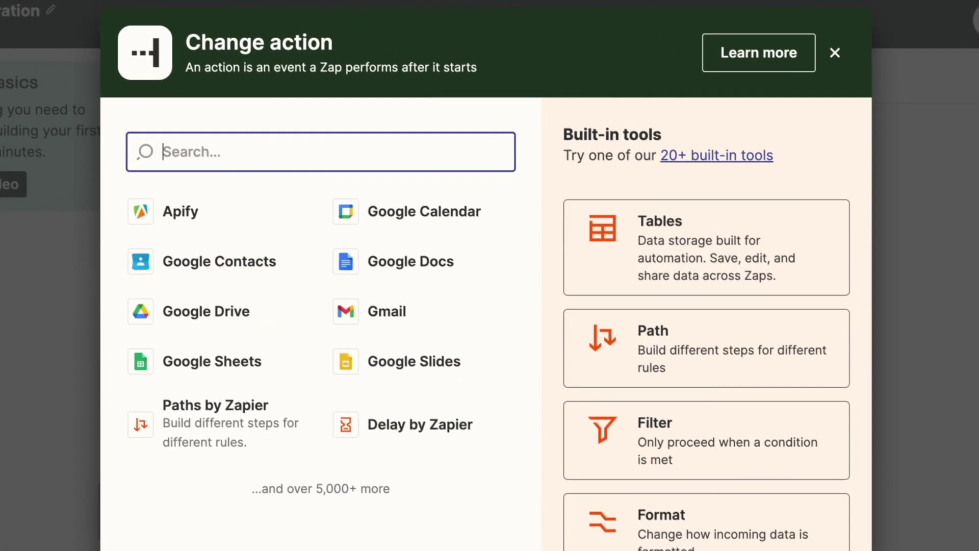
type("tel")
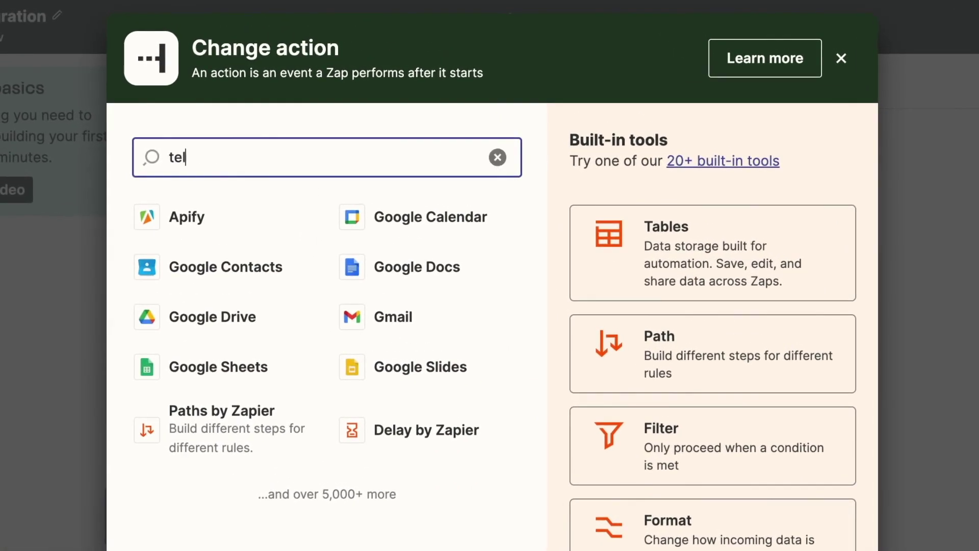
type("e")
key("Escape")
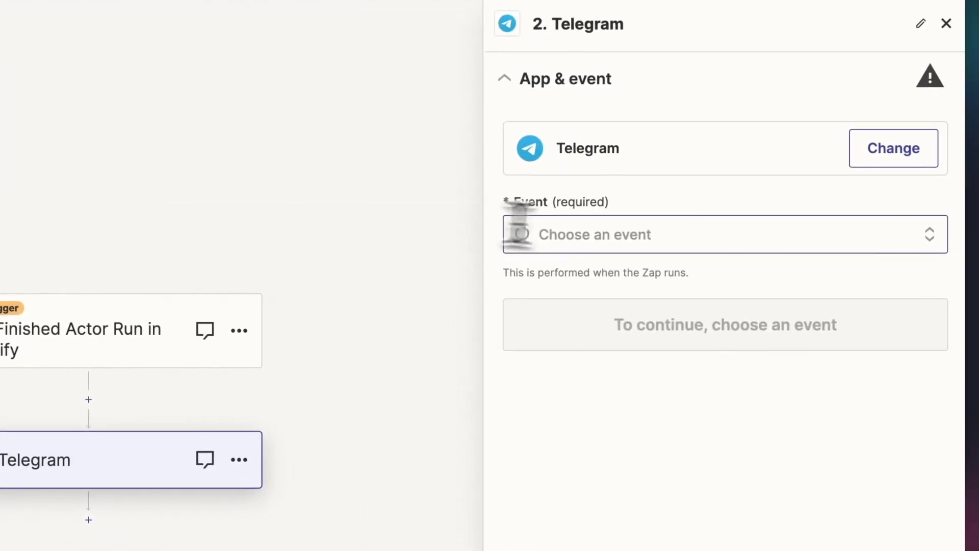
left_click(797, 228)
left_click(752, 319)
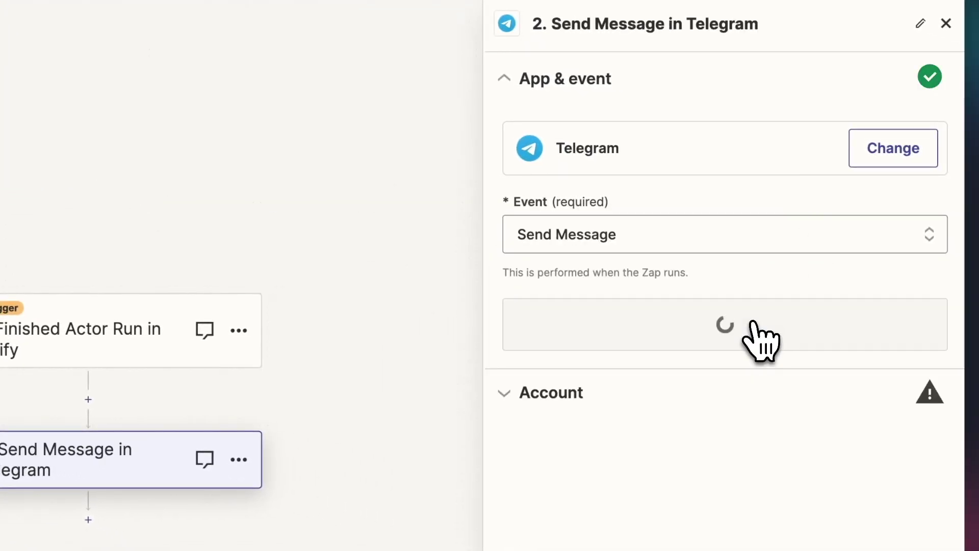
left_click(759, 339)
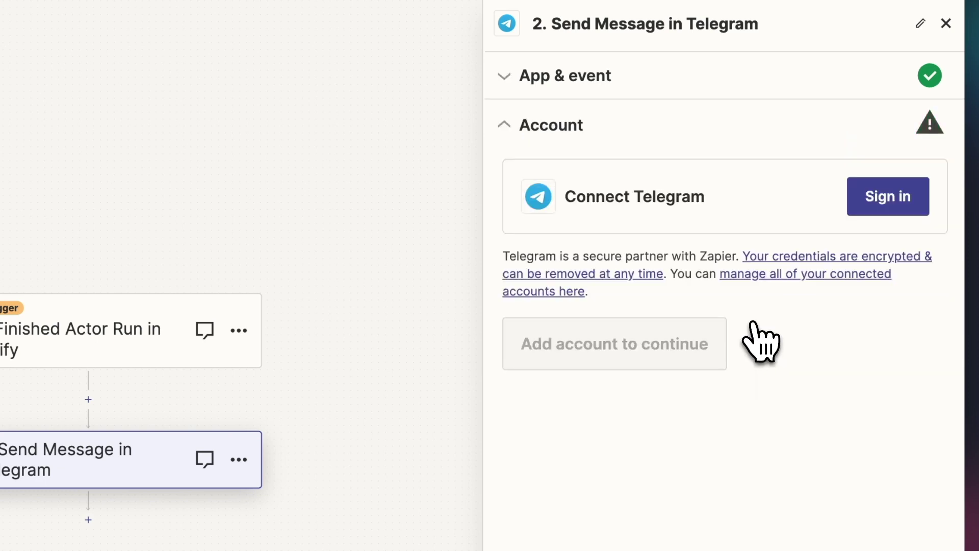
left_click(890, 201)
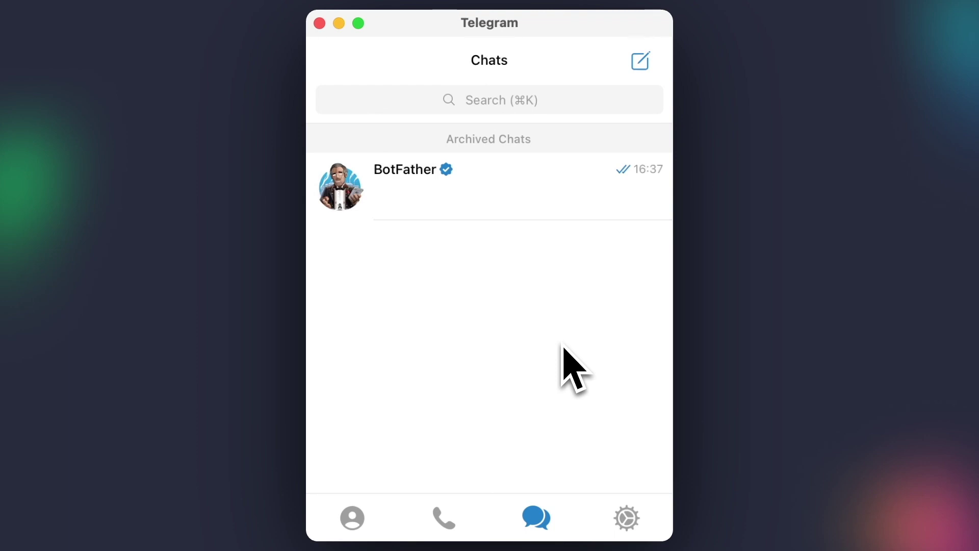
Use BotFather's /newbot to create 'Apify Demo Bot' with username 'apifydemobot'.
left_click(507, 209)
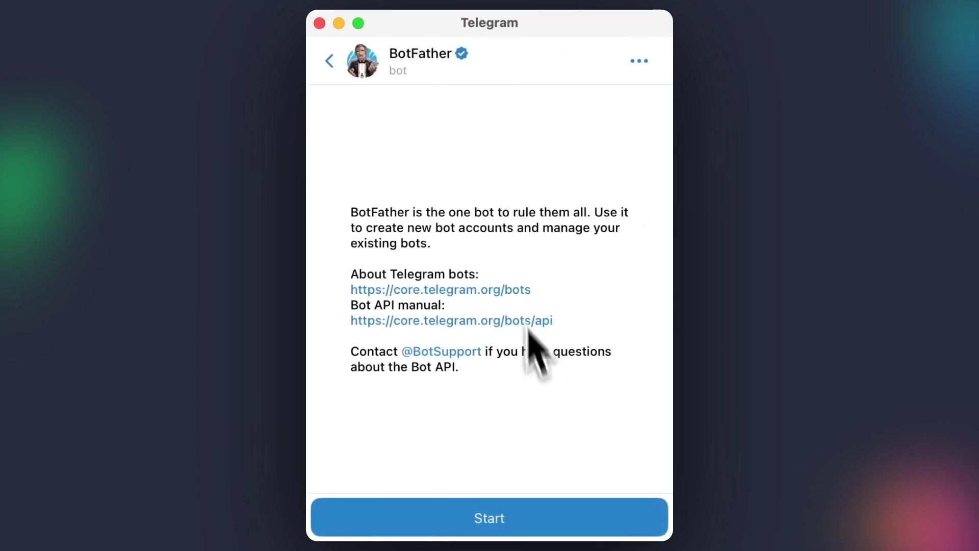
left_click(563, 517)
scroll(633, 391, "up", 10)
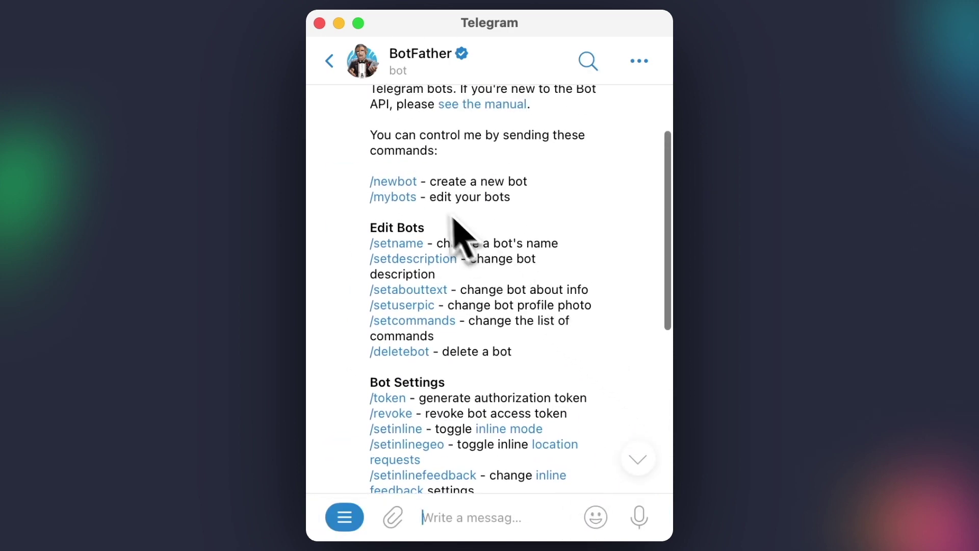
left_click(407, 184)
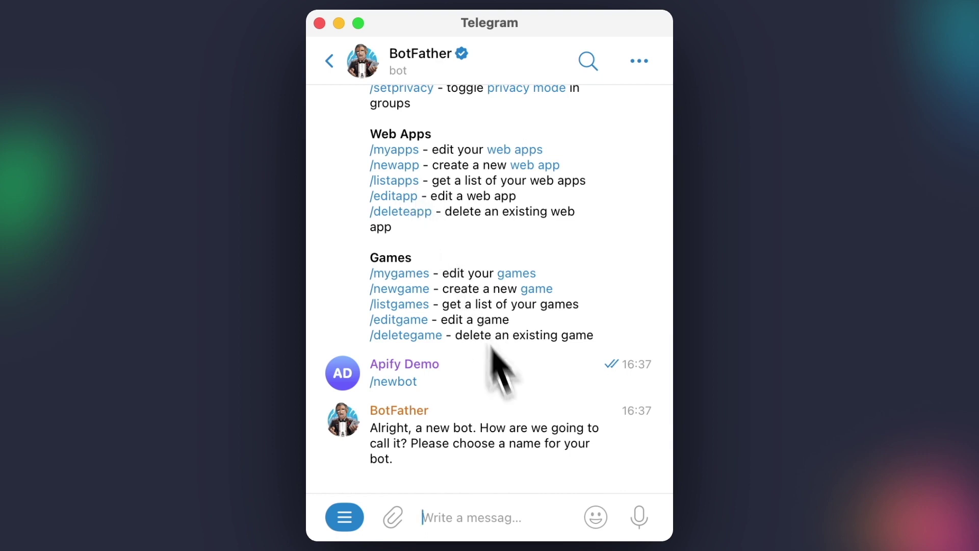
type("Apify Demo Bot")
key("Return")
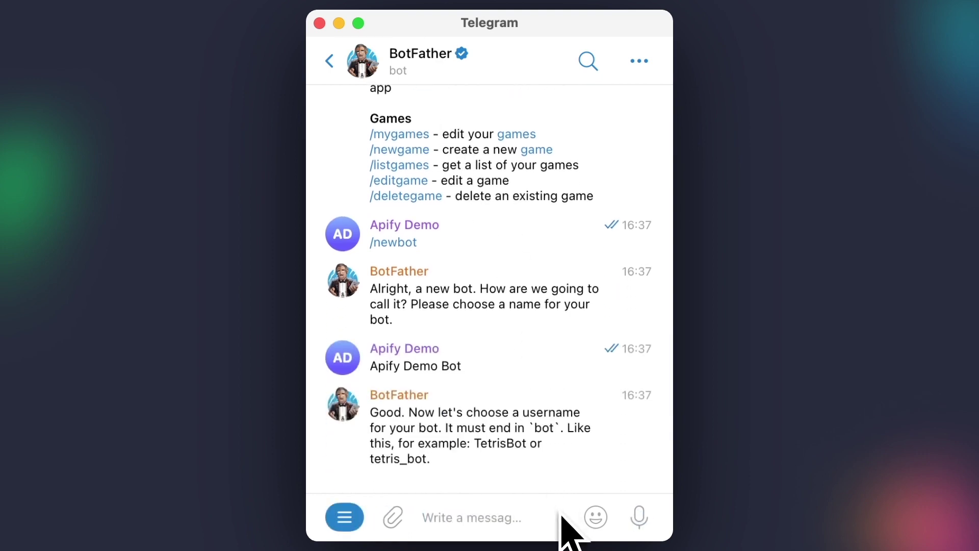
type("apifydemobot")
key("Return")
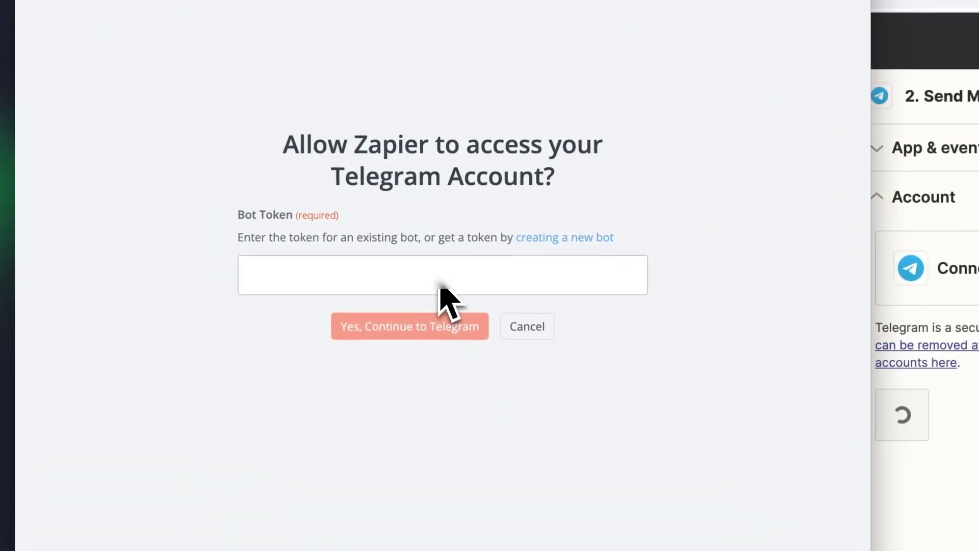
Paste the bot token and authorize Zapier's Telegram connection.
left_click(442, 287)
key("ctrl+v")
left_click(451, 328)
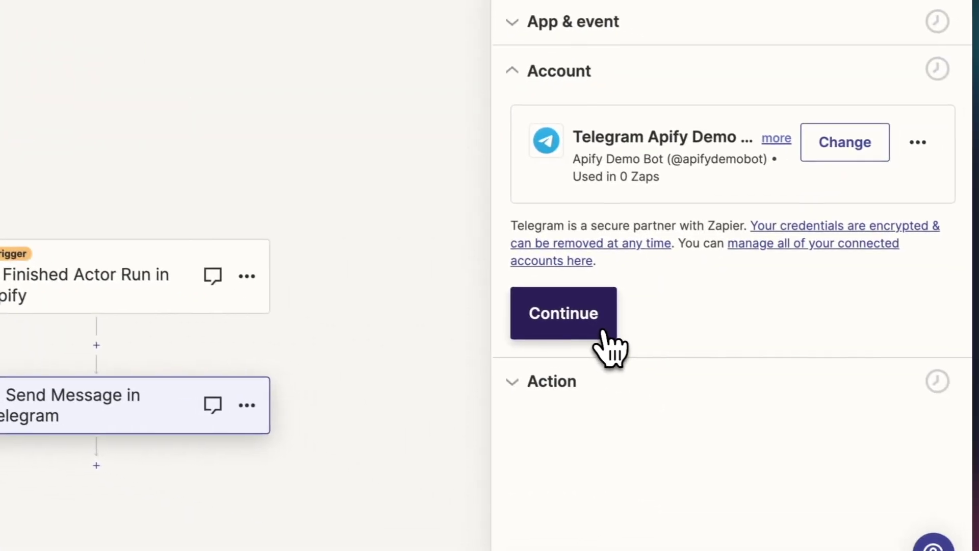
left_click(967, 451)
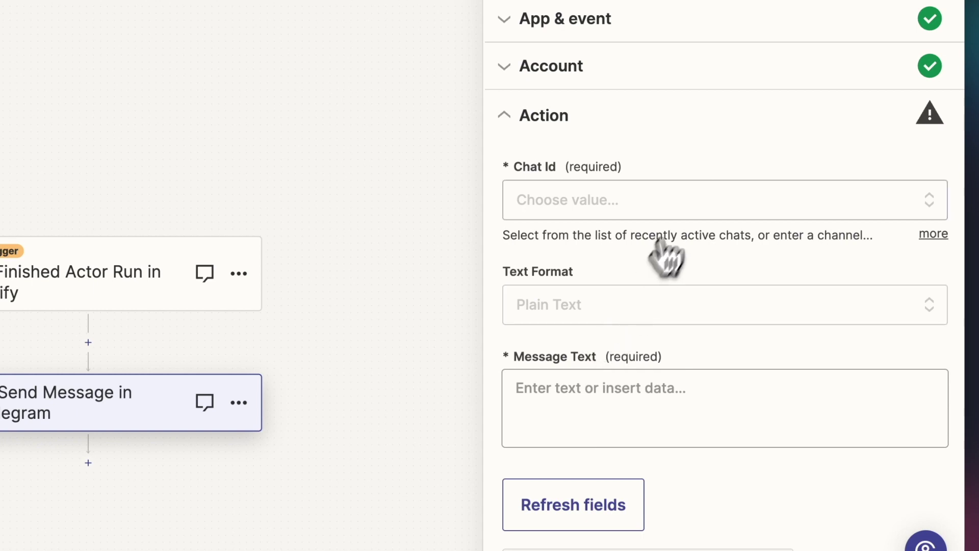
Start a chat with Apify Demo Bot via its link, then reopen the Chat Id list.
left_click(694, 197)
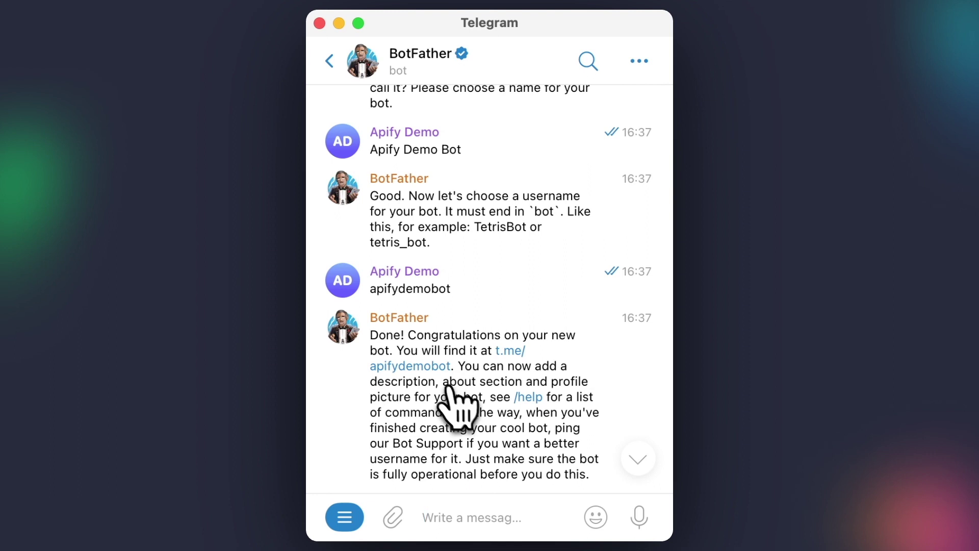
left_click(438, 372)
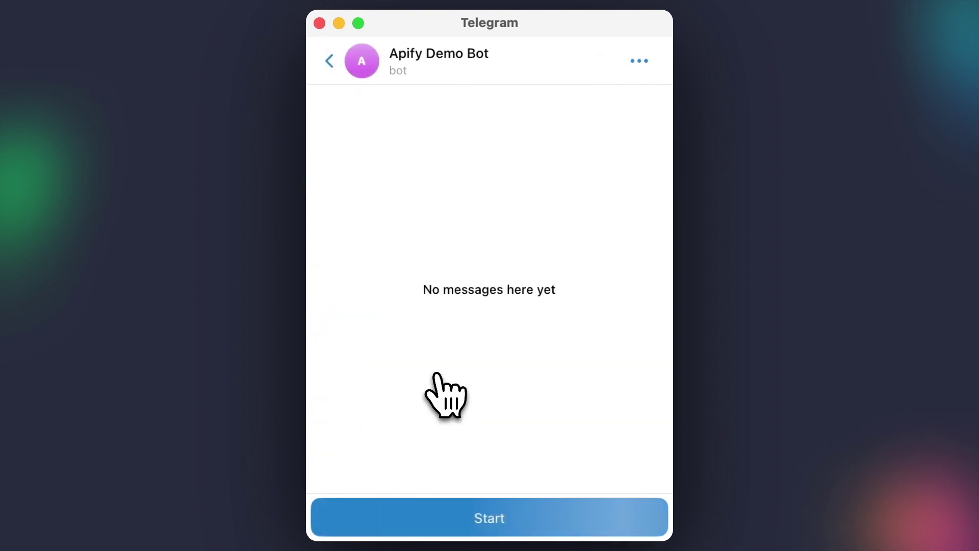
left_click(561, 520)
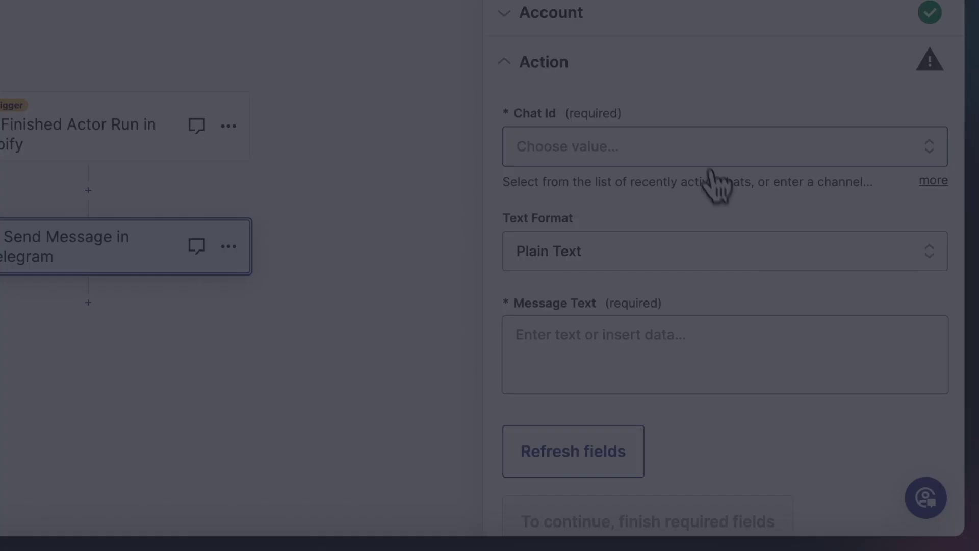
left_click(699, 146)
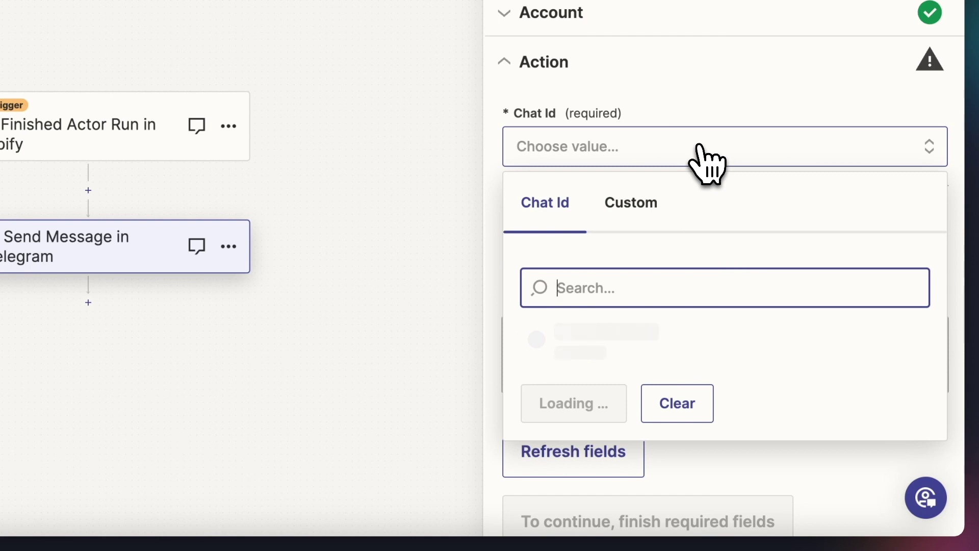
Target the Apify Demo (private) chat with Plain Text format.
left_click(624, 329)
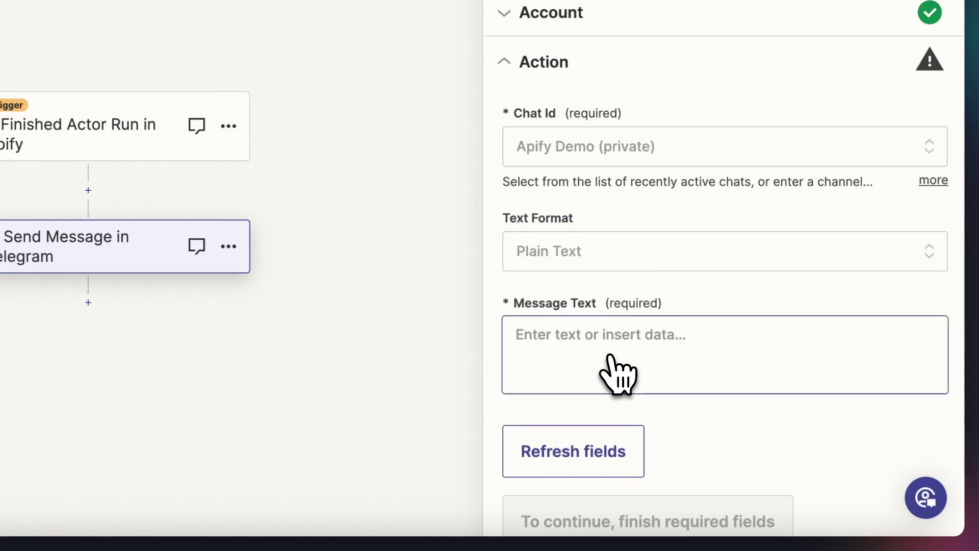
left_click(646, 258)
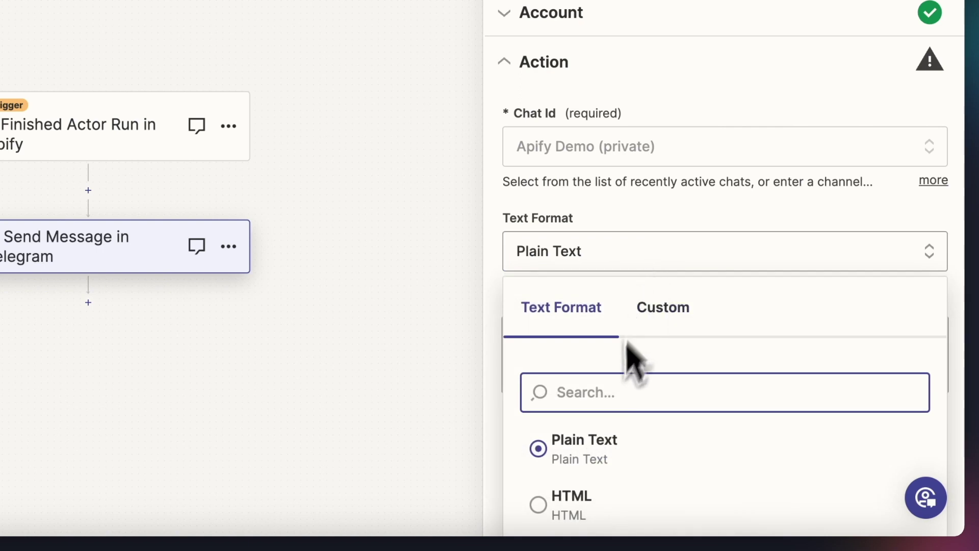
left_click(596, 454)
Write the message 'Actor run {ID} has {Status}' using the Apify trigger fields.
left_click(644, 343)
type("A")
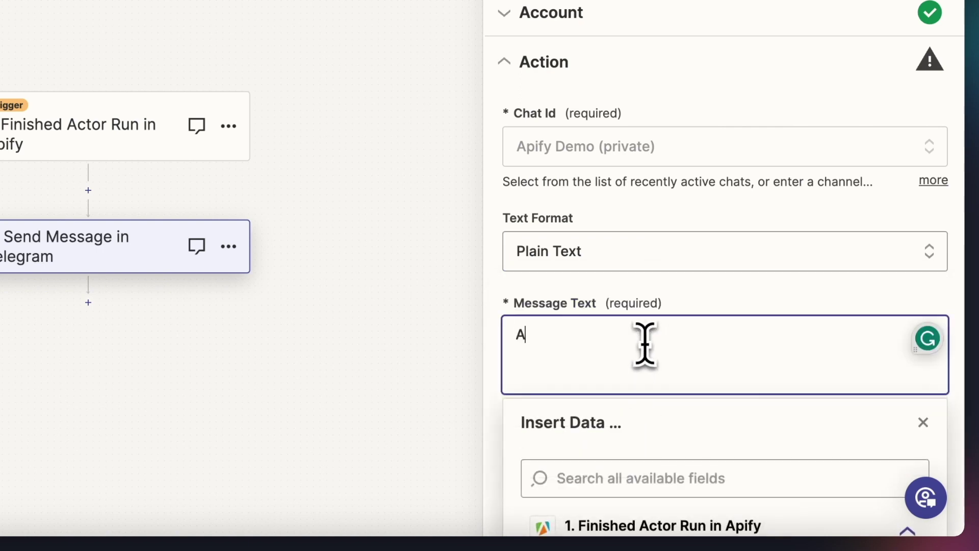
type("ctor run")
scroll(644, 344, "down", 3)
left_click(643, 425)
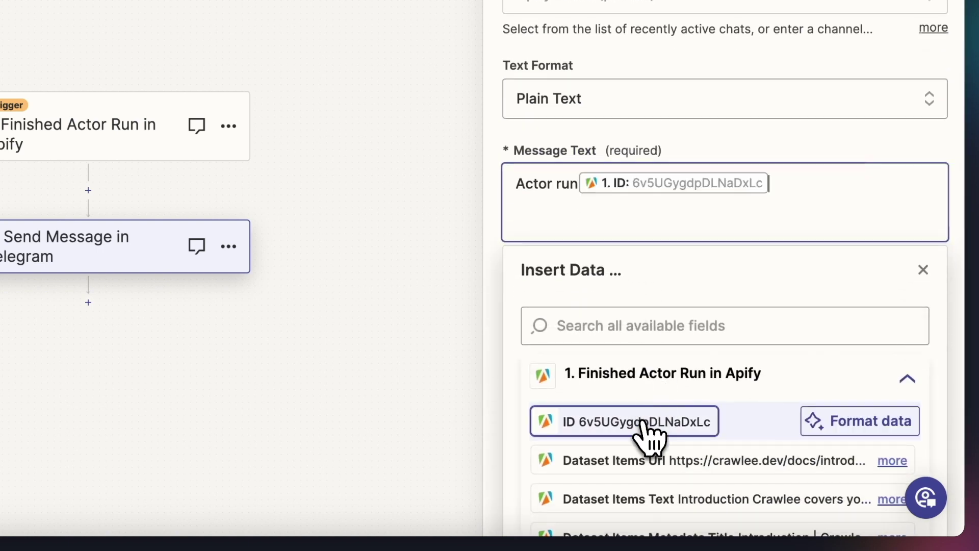
left_click(742, 323)
type("status")
scroll(735, 459, "down", 3)
scroll(733, 471, "down", 3)
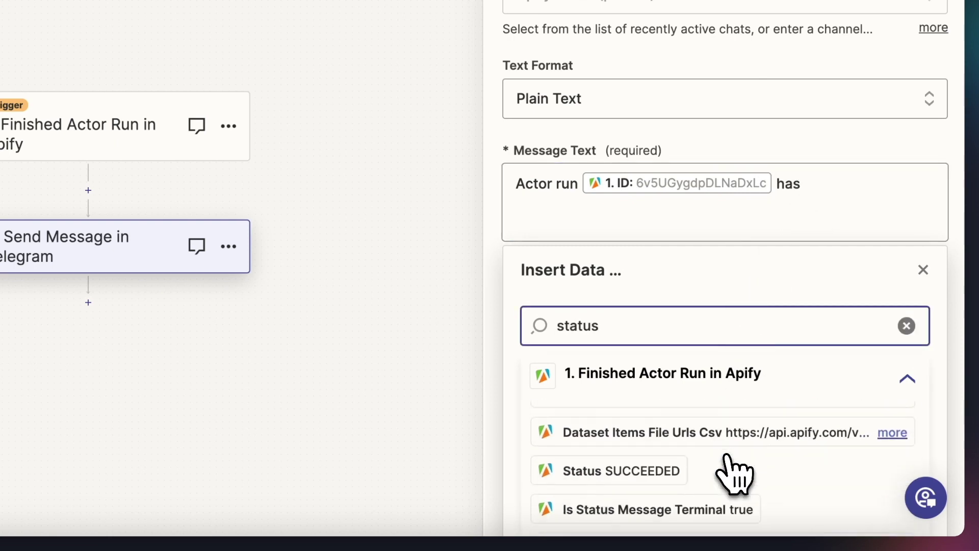
left_click(668, 461)
left_click(918, 299)
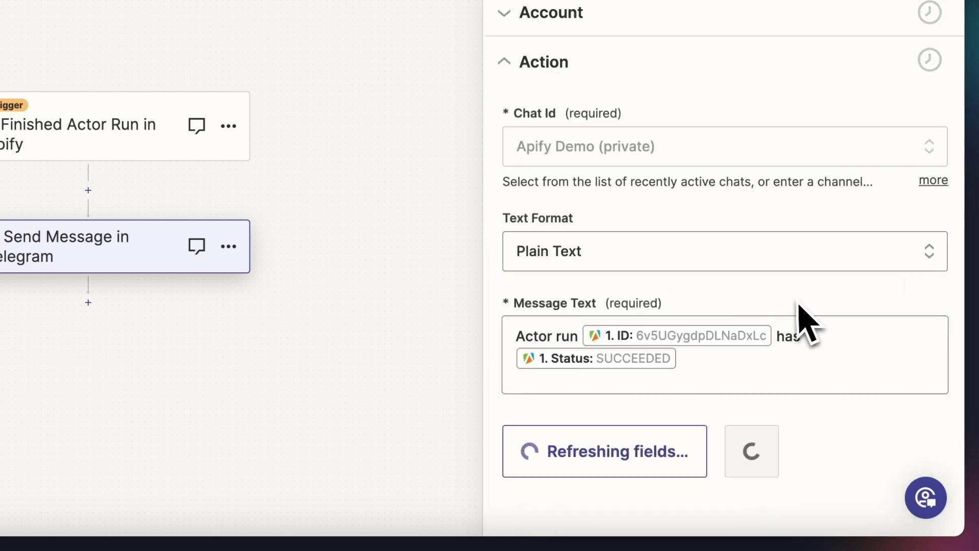
Test the Telegram message step and confirm the test message arrived in the bot chat.
left_click(739, 463)
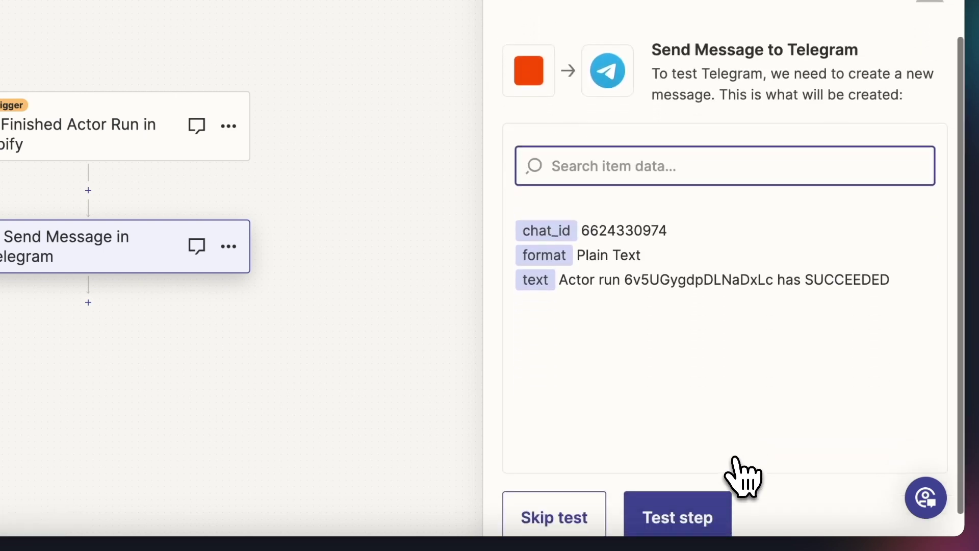
left_click(718, 489)
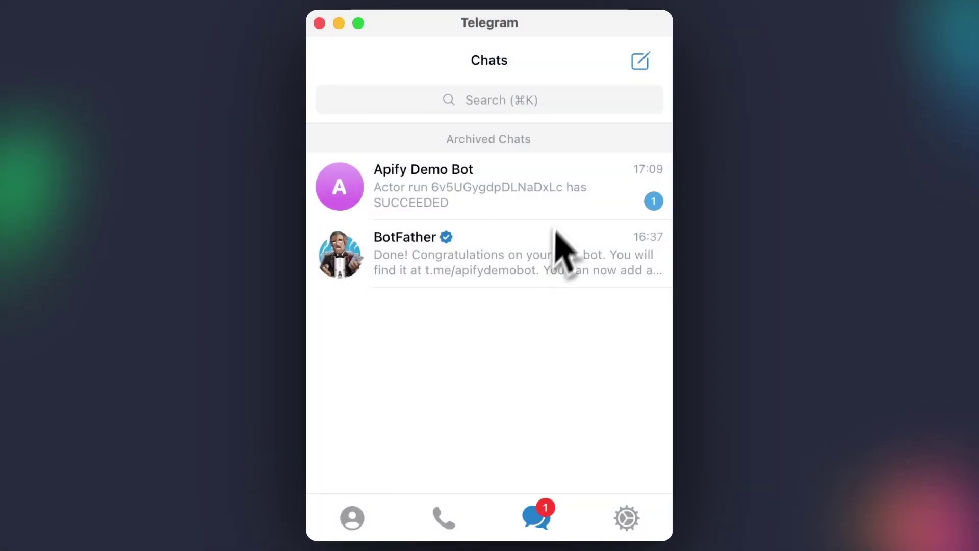
left_click(566, 199)
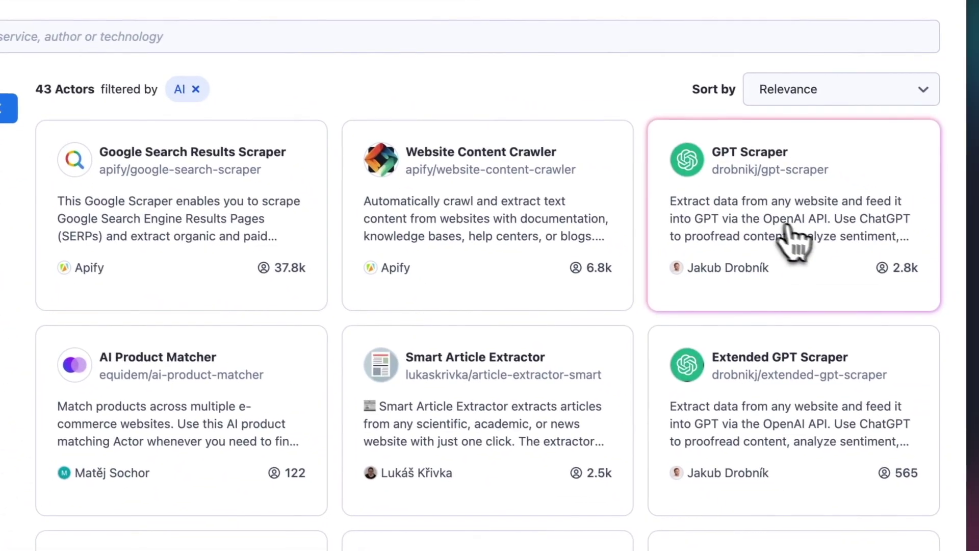
Open the GPT Scraper Actor's page from the AI-filtered Apify Store list.
left_click(926, 268)
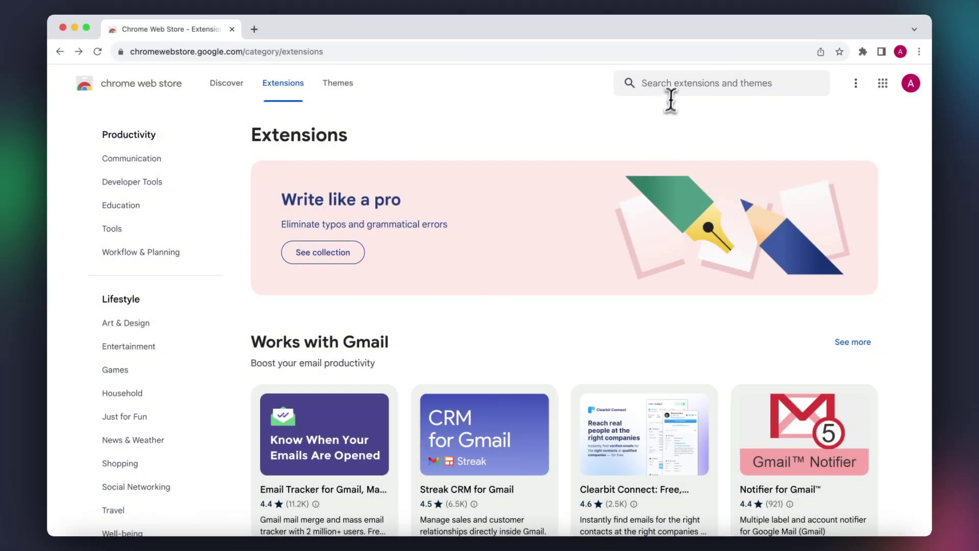
Search the Chrome Web Store for 'zapier' and add the Zapier extension to Chrome.
left_click(671, 89)
type("zapier")
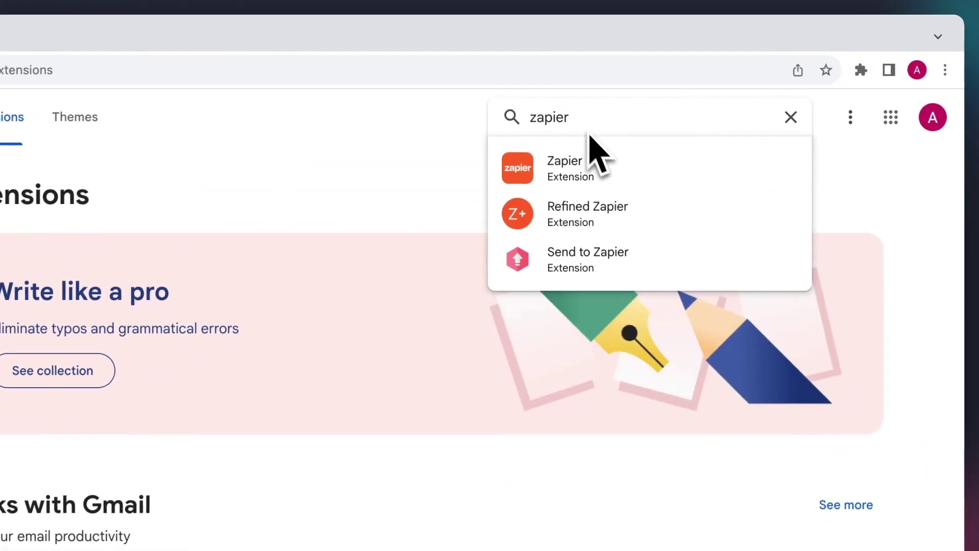
left_click(627, 182)
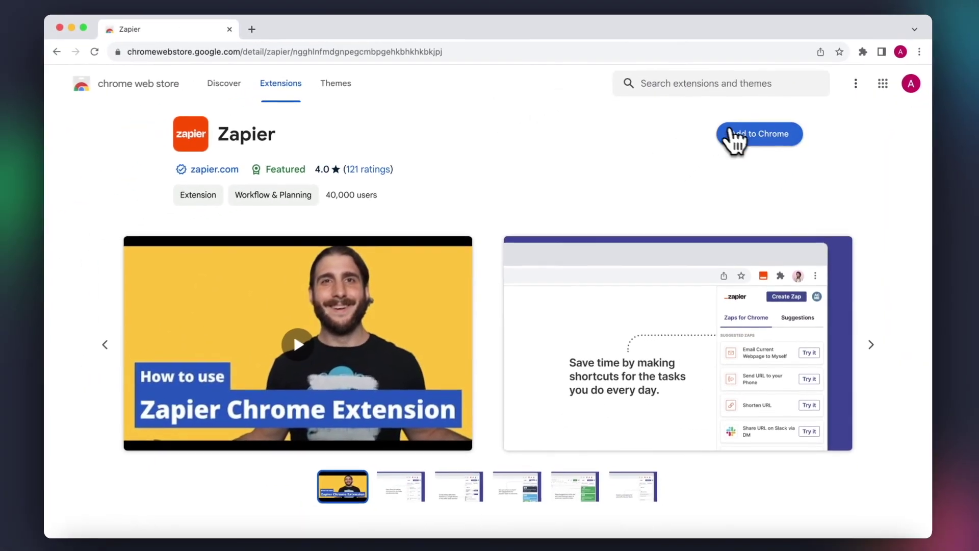
left_click(744, 185)
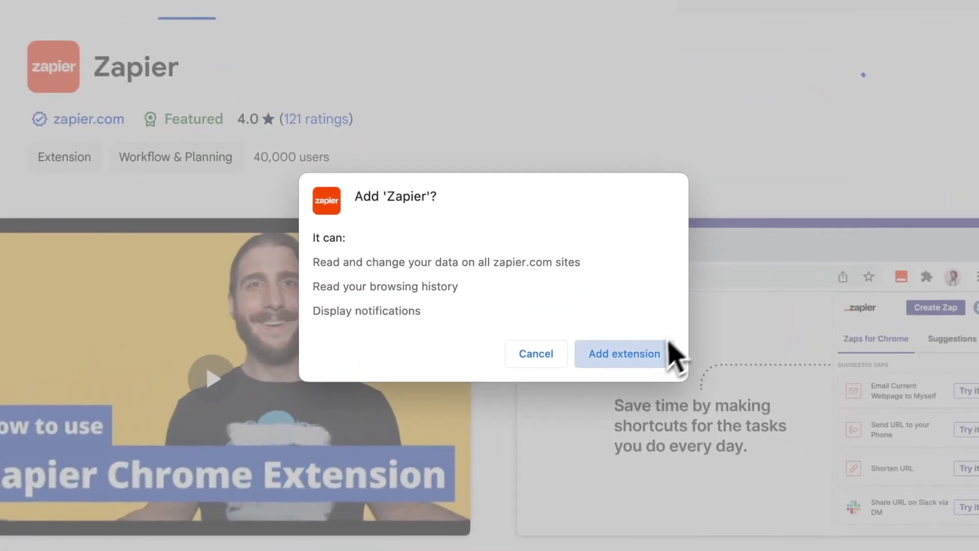
left_click(597, 327)
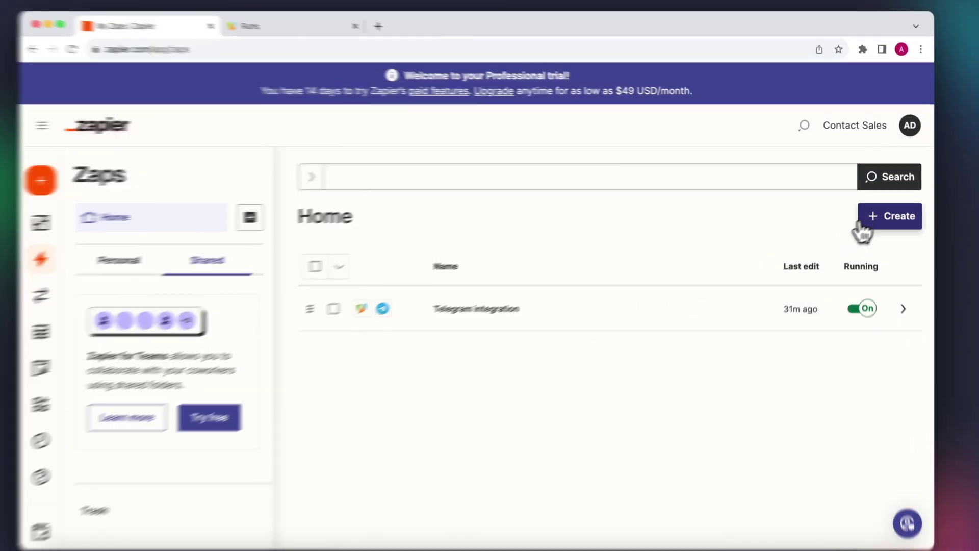
Create a new Zap named 'Push to GPT'.
left_click(870, 220)
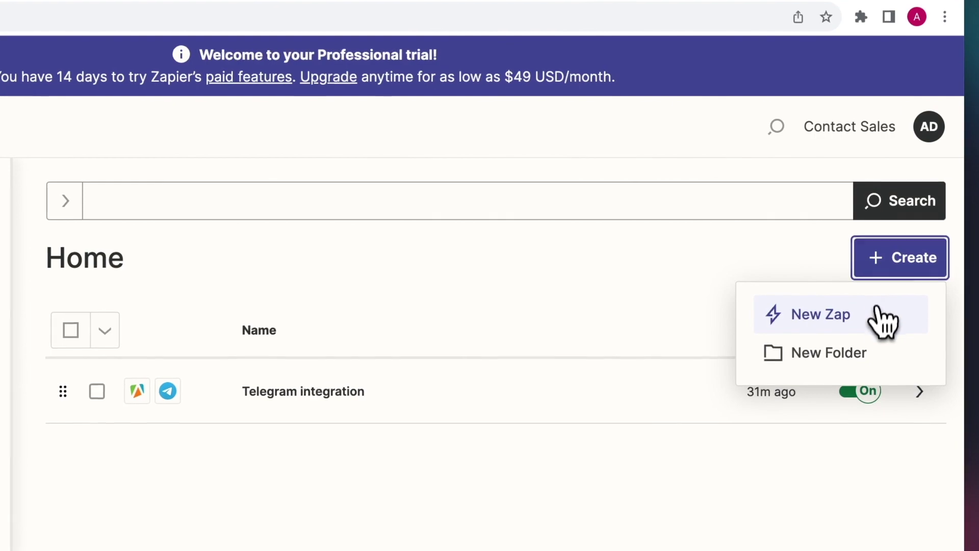
left_click(877, 261)
type("Push to")
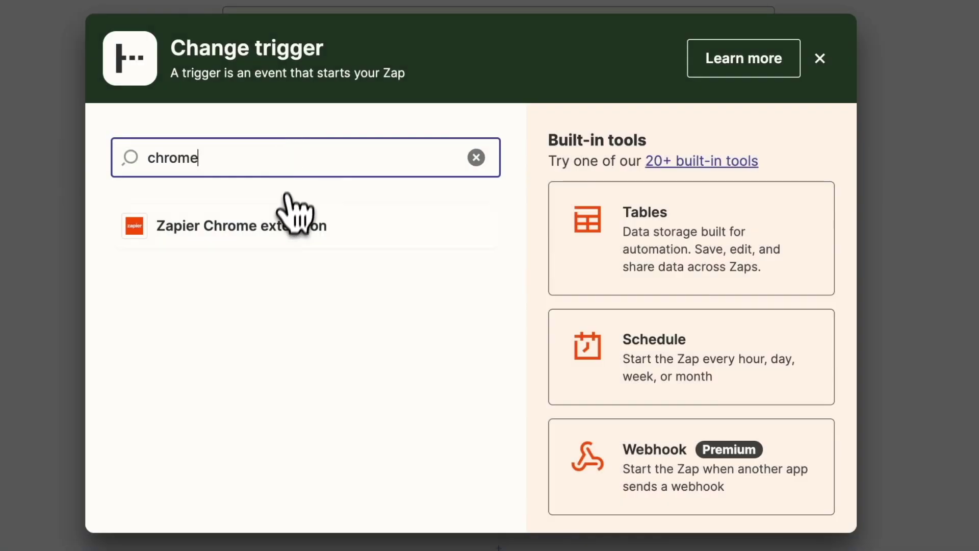
Trigger it on New Push from Zapier Chrome extension, tested with the sample Push A record.
left_click(291, 216)
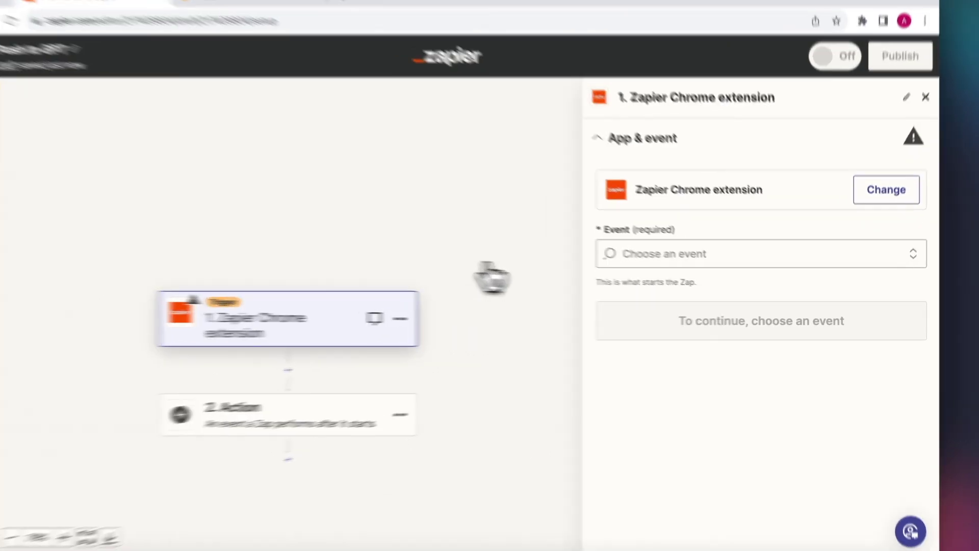
left_click(658, 260)
left_click(683, 320)
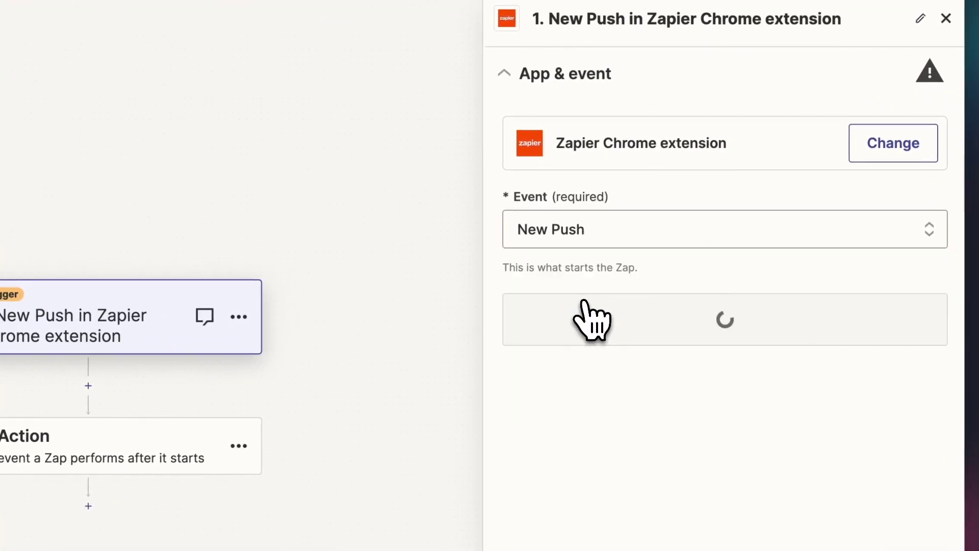
left_click(592, 320)
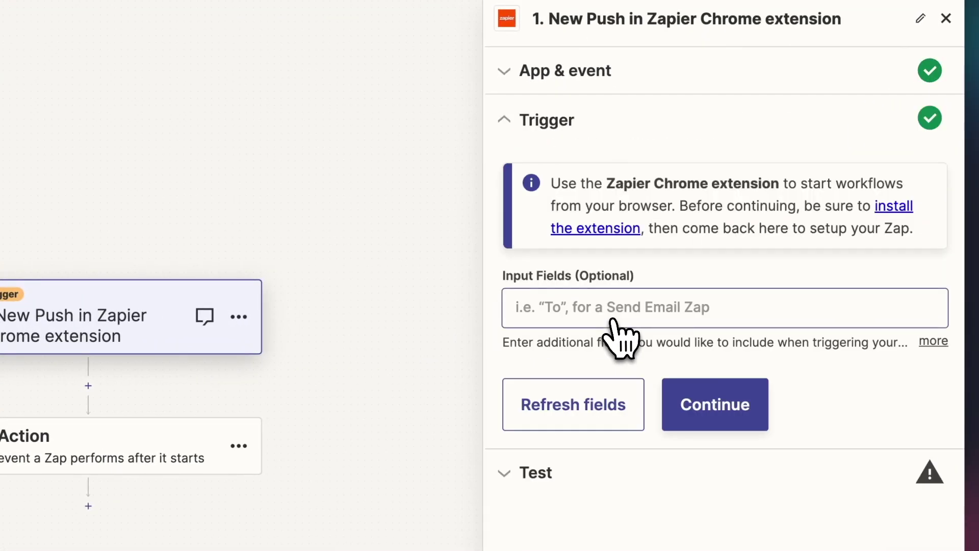
left_click(707, 408)
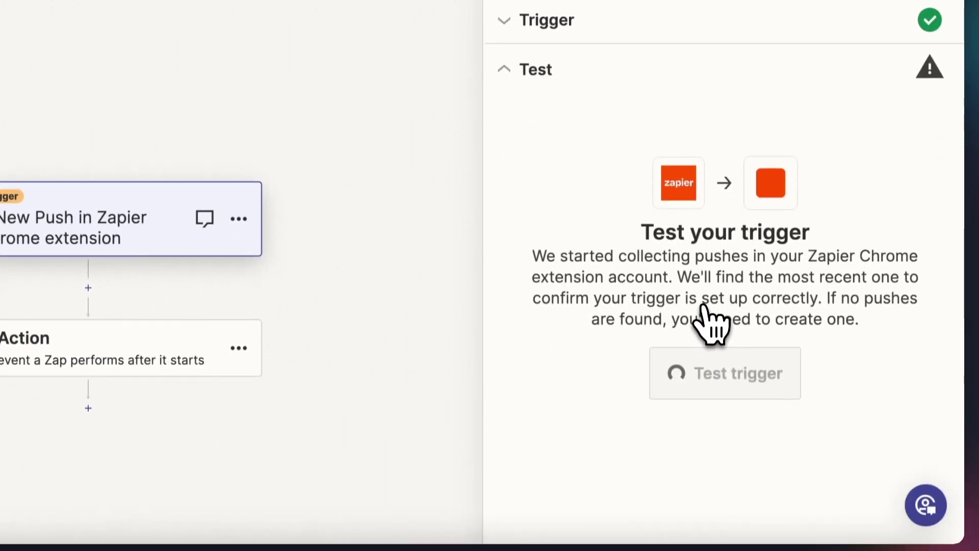
scroll(734, 380, "down", 3)
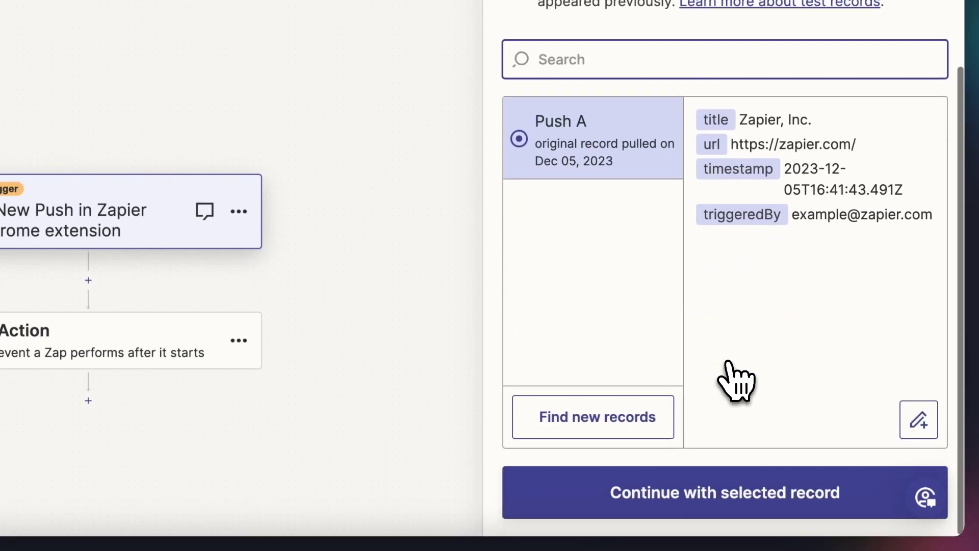
left_click(737, 493)
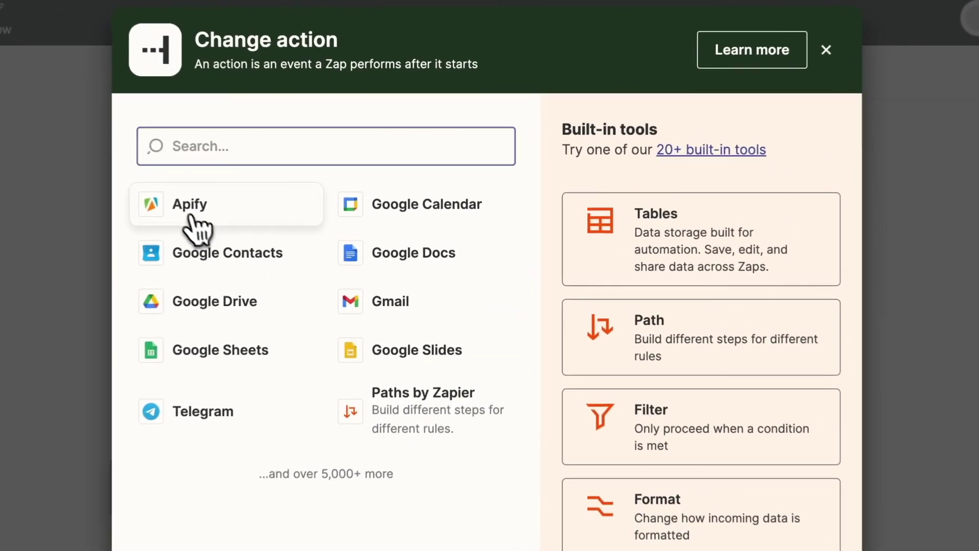
Add an Apify Run Actor action using the connected account and the GPT Scraper actor.
left_click(278, 208)
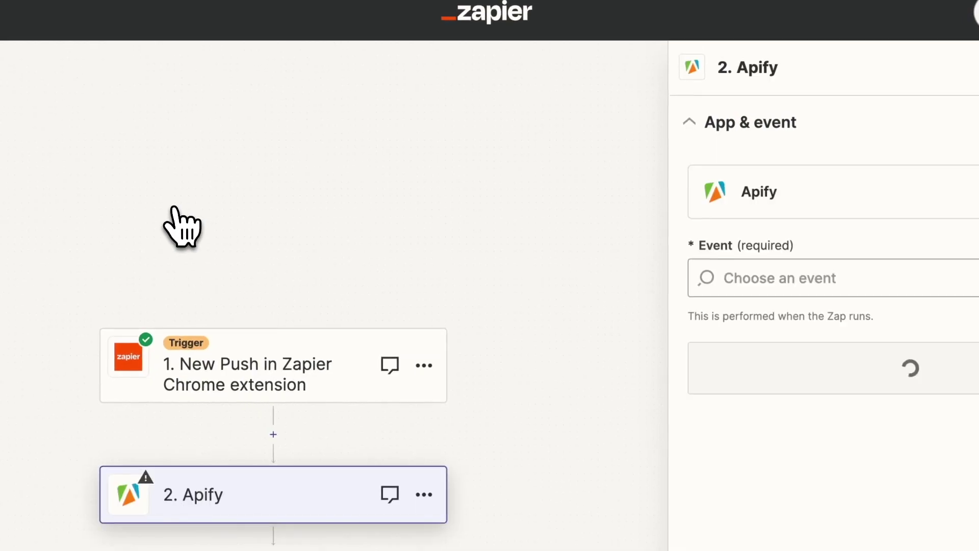
left_click(798, 278)
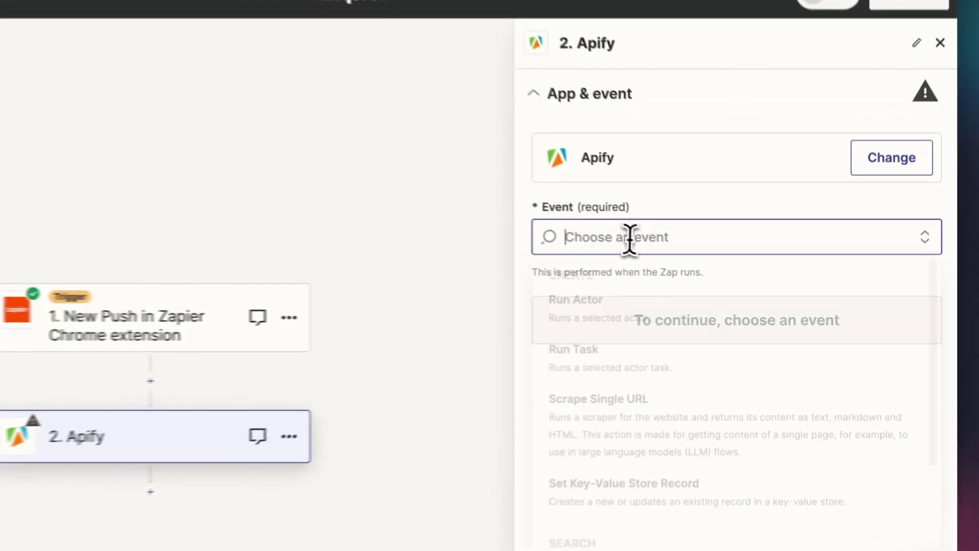
left_click(638, 311)
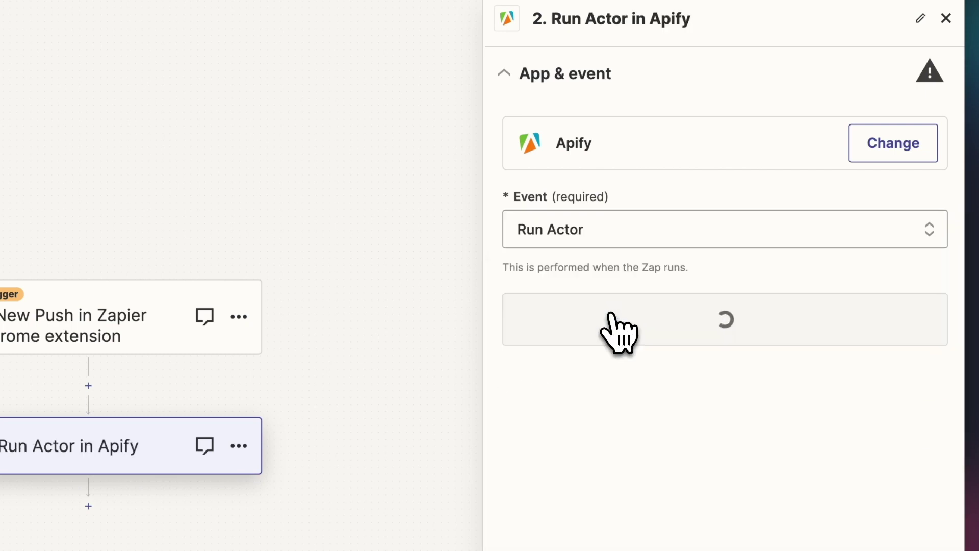
left_click(617, 329)
left_click(586, 353)
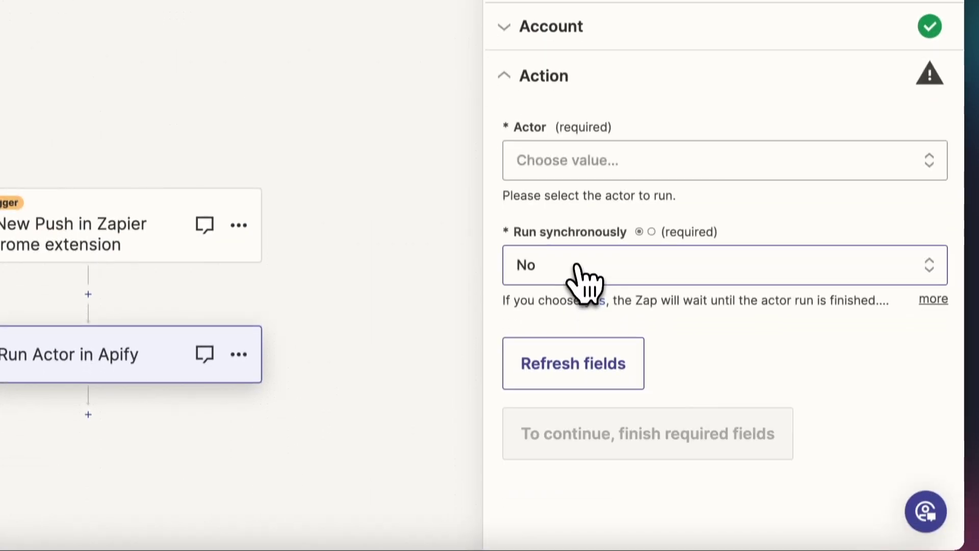
left_click(675, 153)
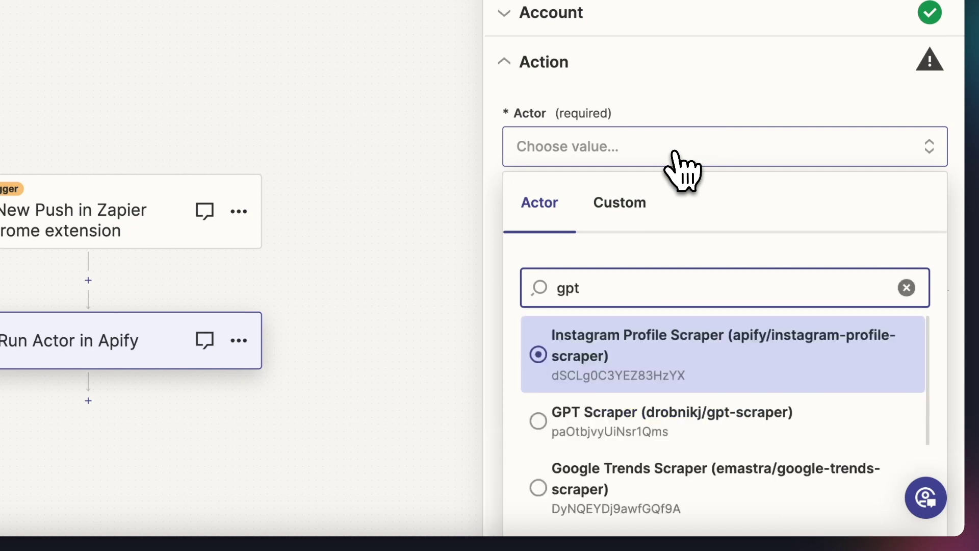
left_click(662, 410)
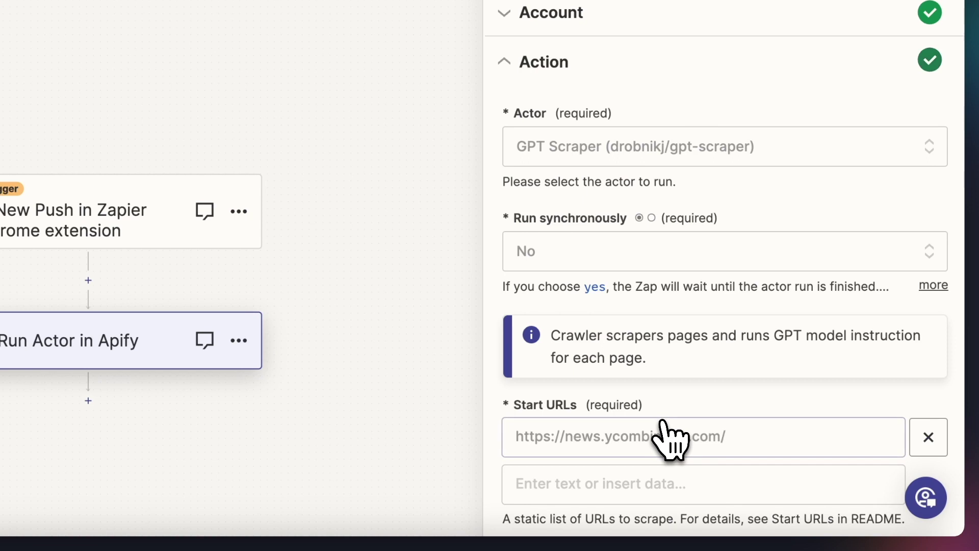
Map the pushed Tab URL into Start URLs, leaving the Link selector unchanged.
scroll(663, 422, "down", 4)
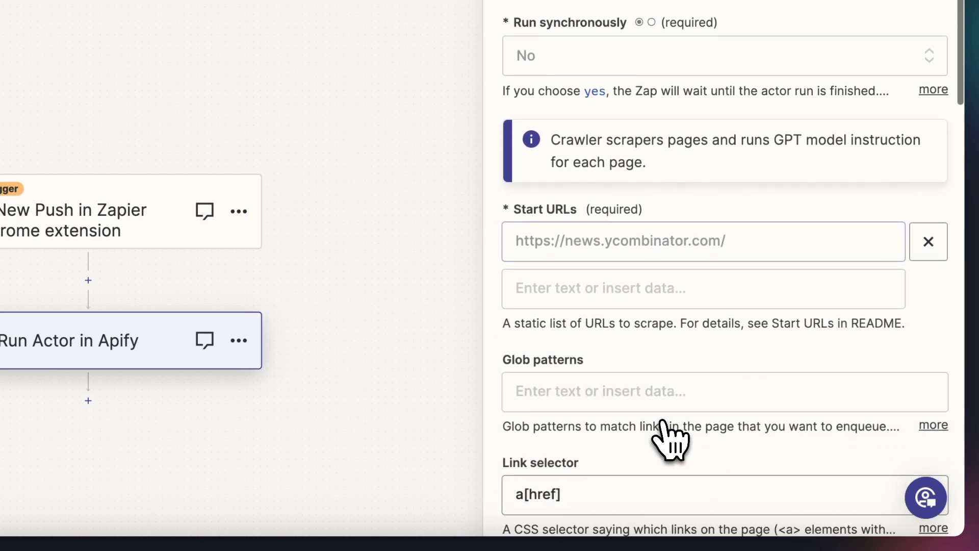
left_click(614, 244)
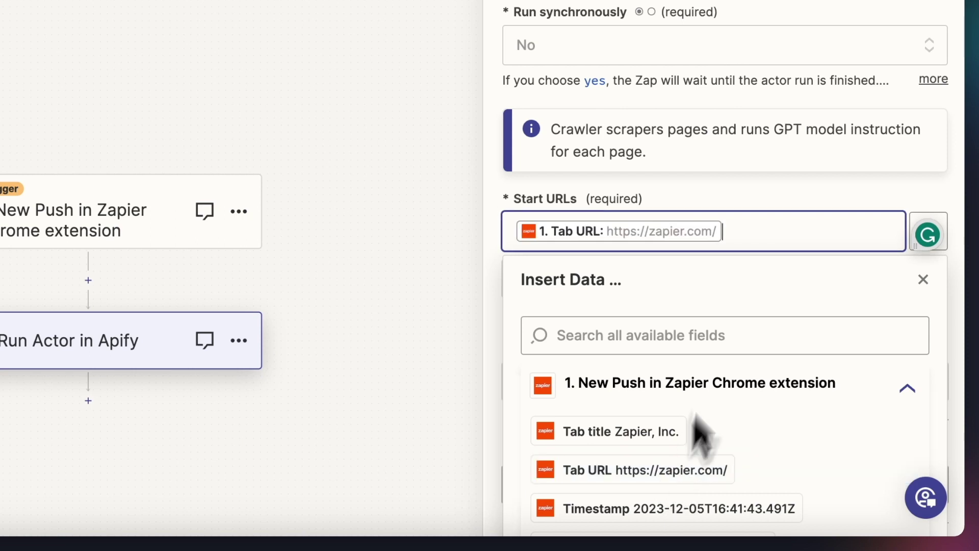
left_click(790, 219)
scroll(785, 204, "down", 6)
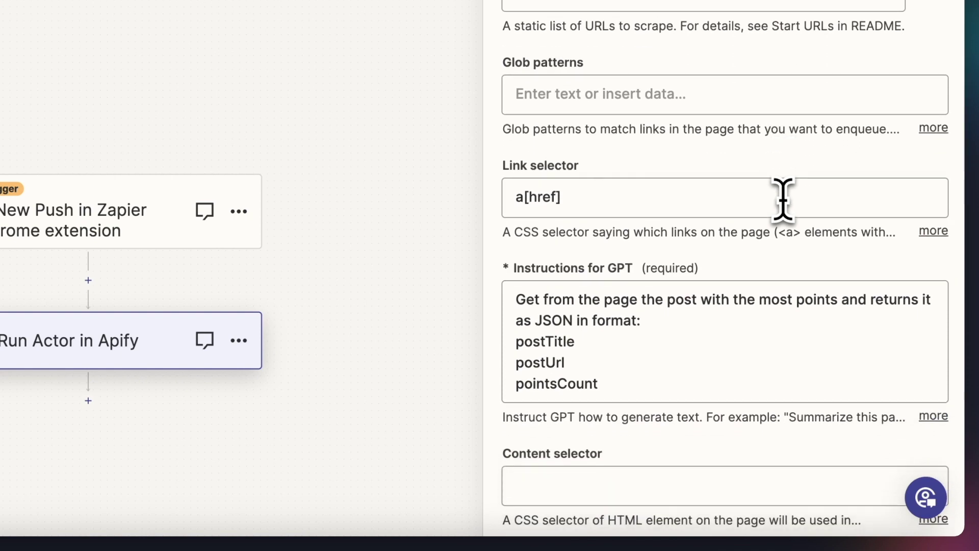
left_click(783, 199)
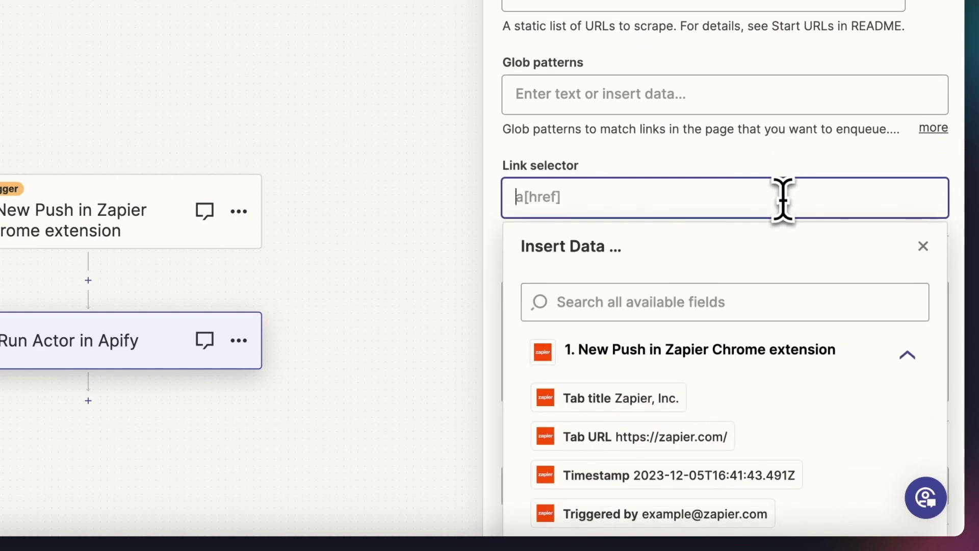
left_click(797, 166)
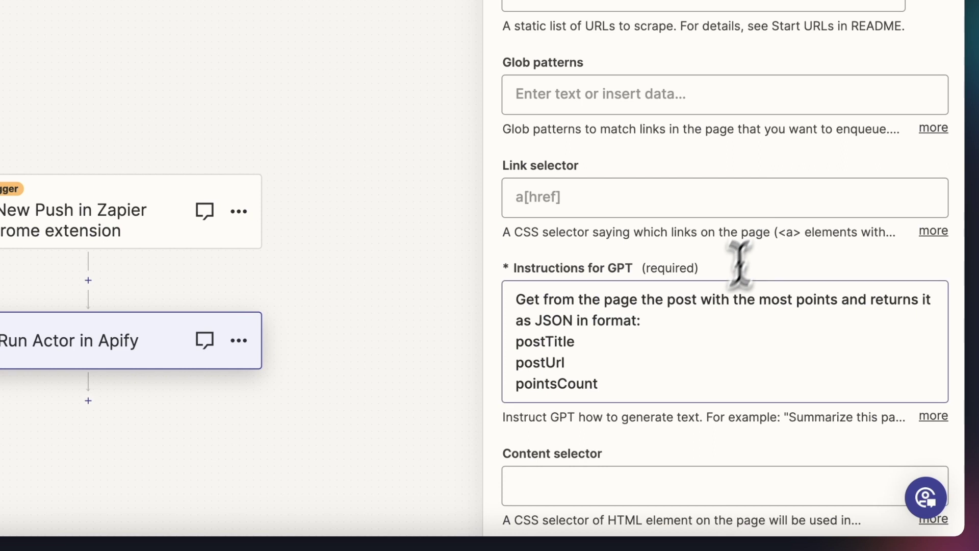
Replace the GPT instructions with 'Summarize the page in one sentence.' and continue.
left_click(695, 350)
key("ctrl+a")
type("Su")
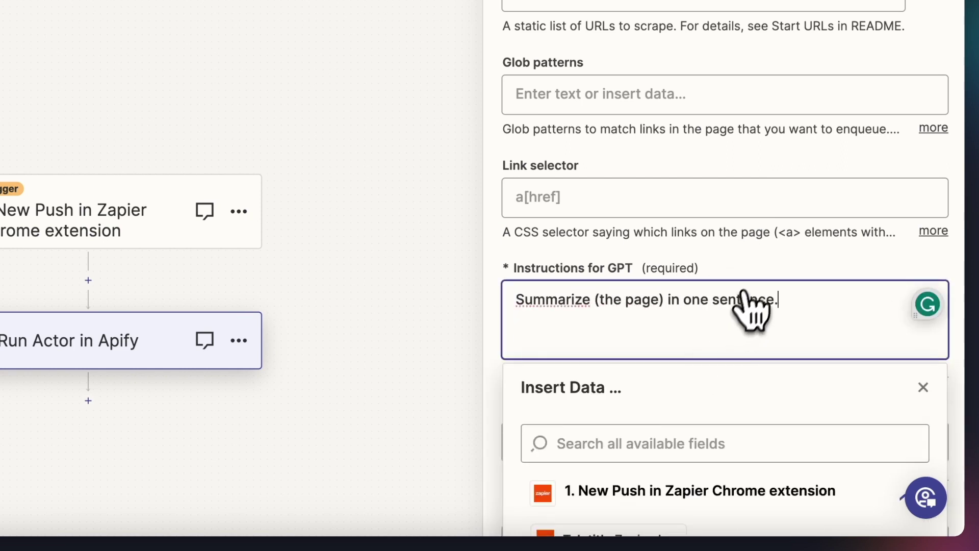
scroll(754, 305, "down", 20)
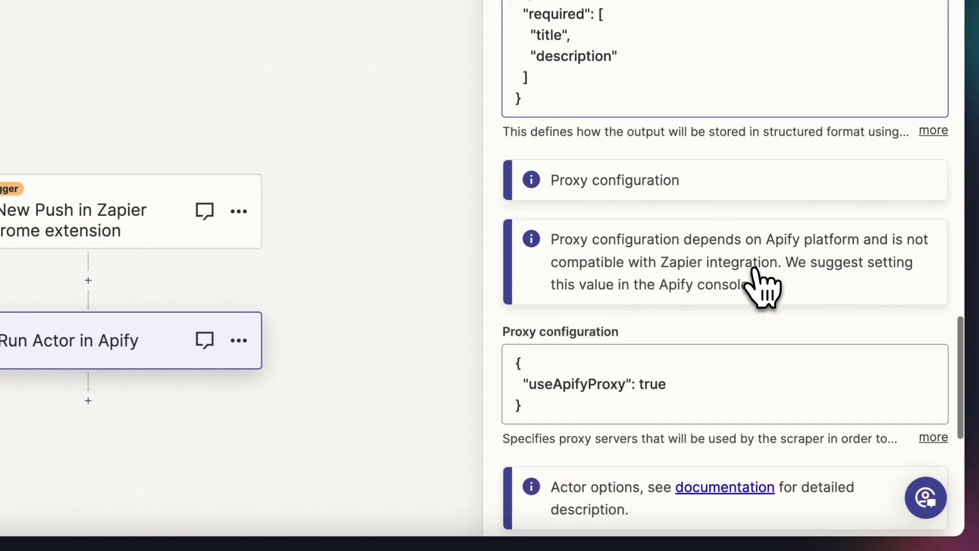
scroll(754, 285, "down", 9)
left_click(766, 449)
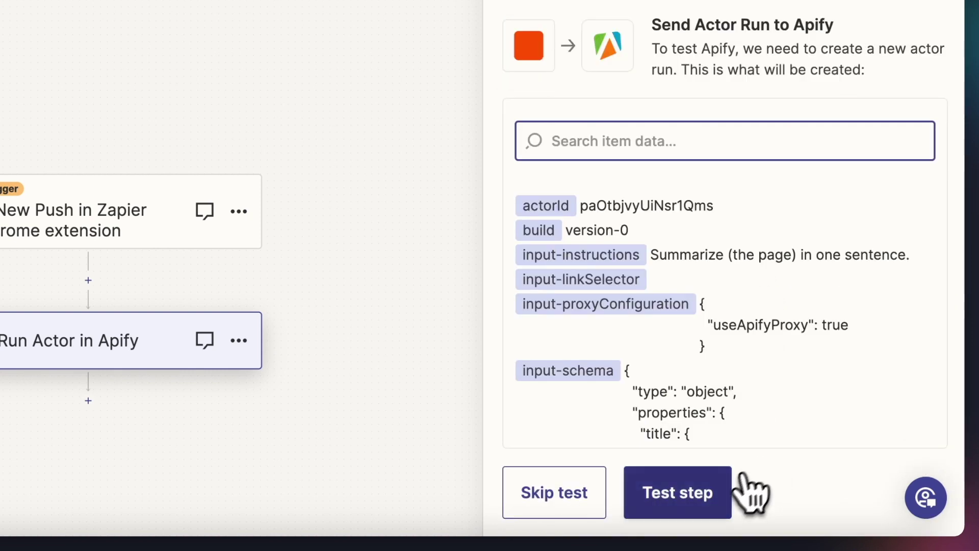
Test the Apify run, publish the Push to GPT Zap, and open the Zapier extension panel.
left_click(713, 502)
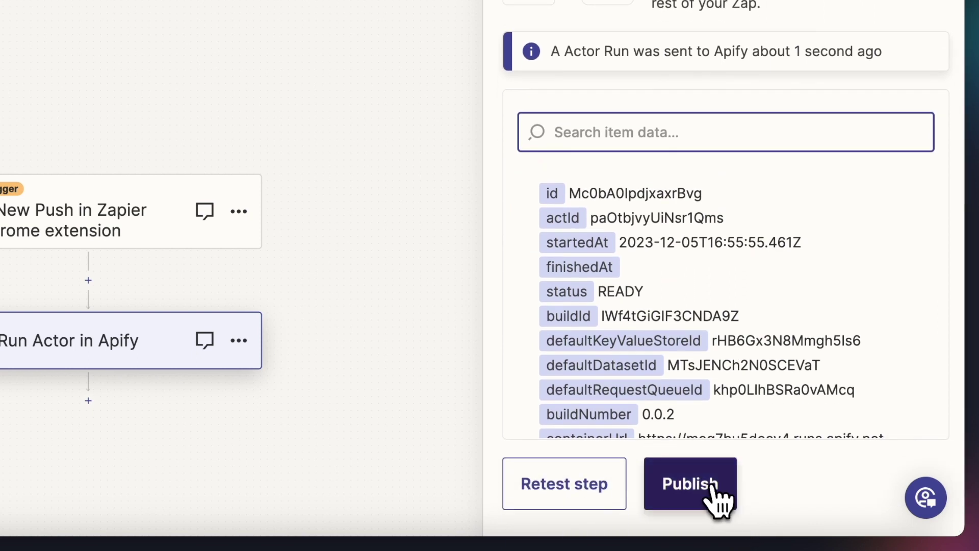
left_click(708, 483)
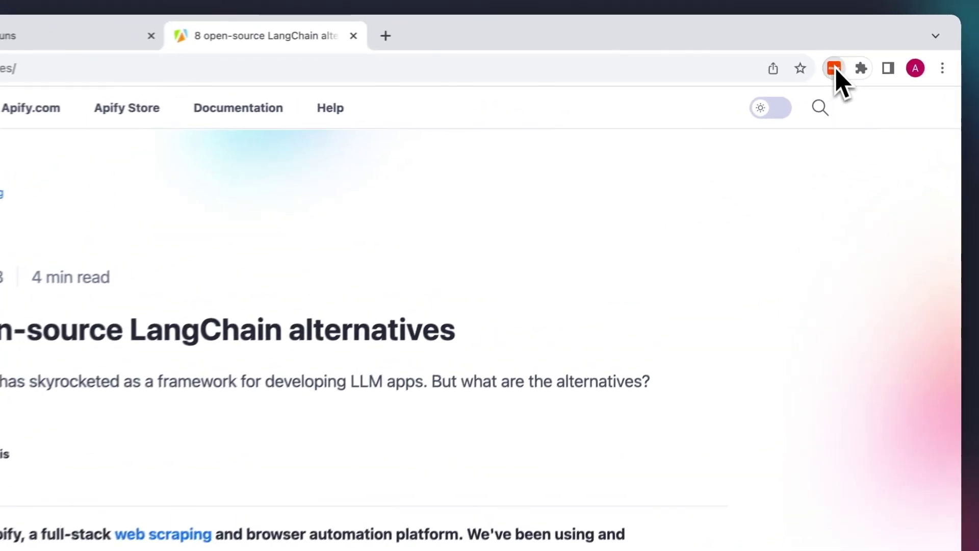
left_click(835, 68)
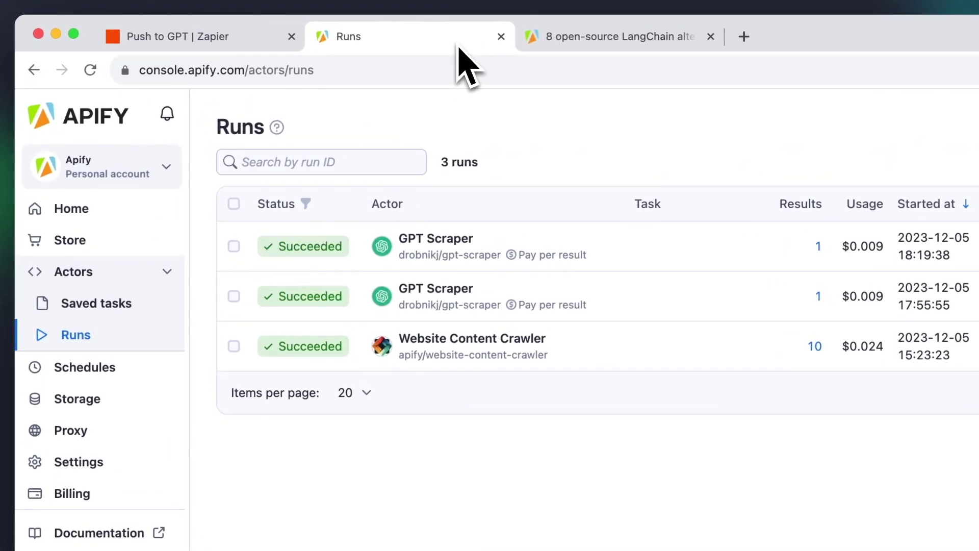
Open the latest GPT Scraper run from the Runs list to view its summary output.
left_click(627, 247)
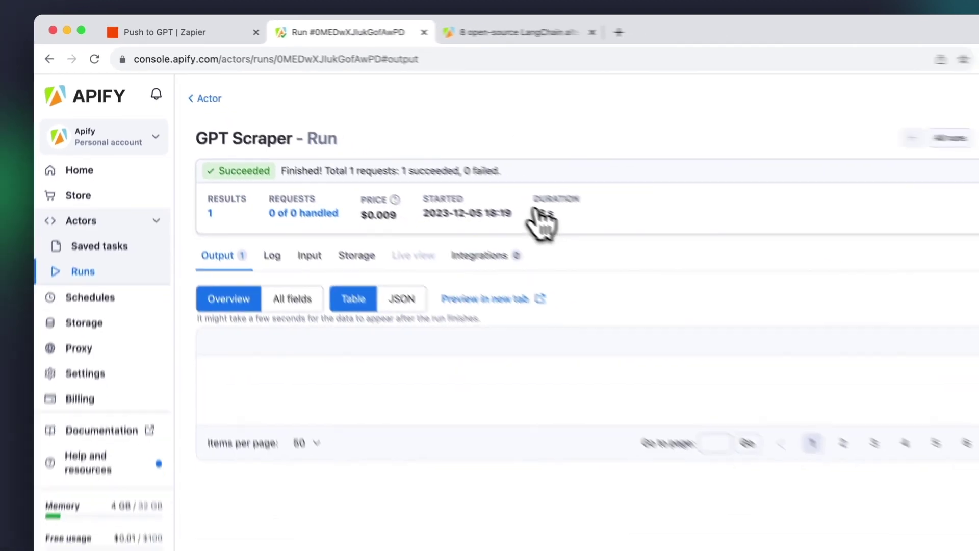